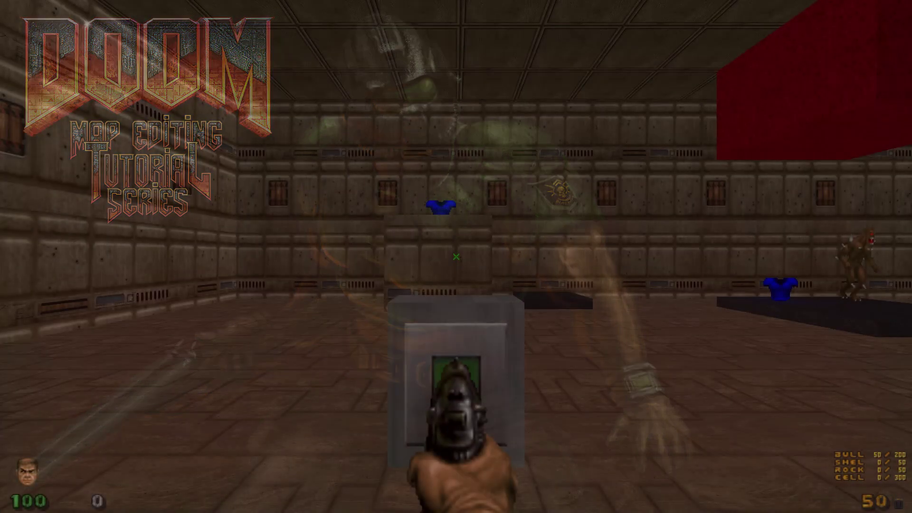
Step: Walk into the grey block to teleport to the blue armor and look down the room
key("w")
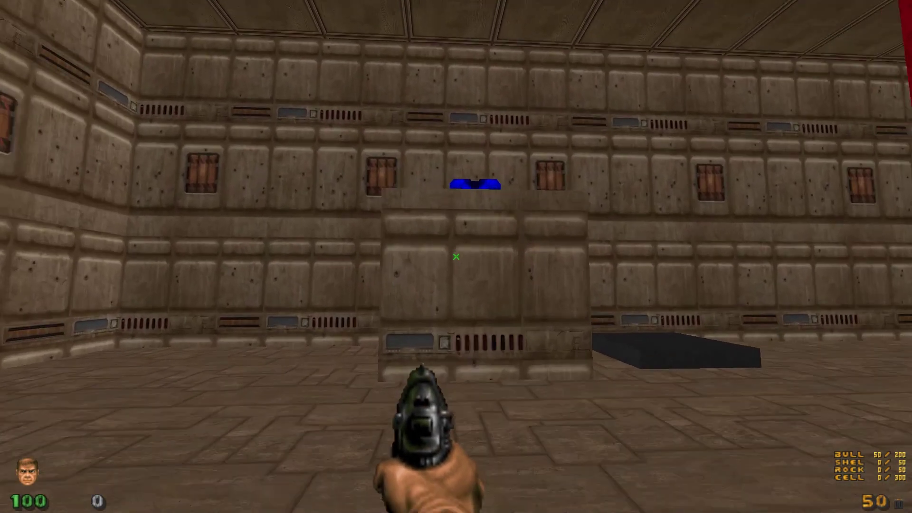
key("w")
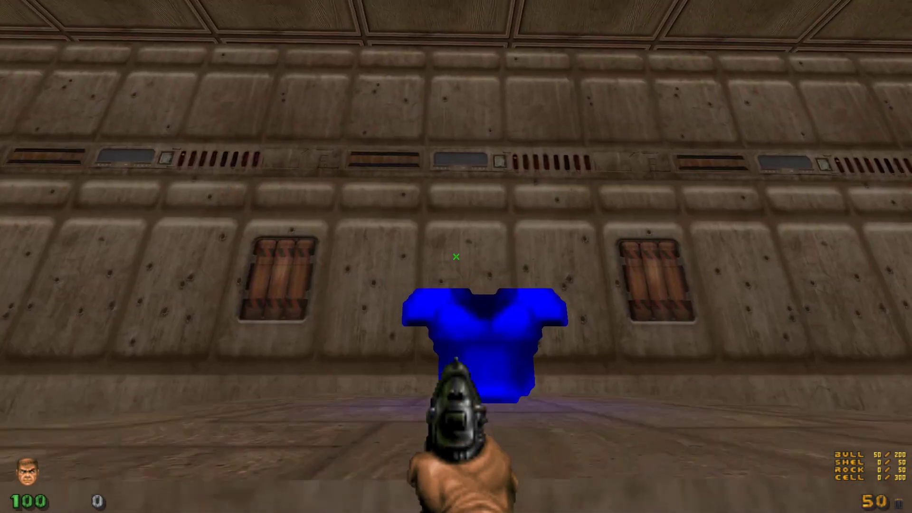
key("s")
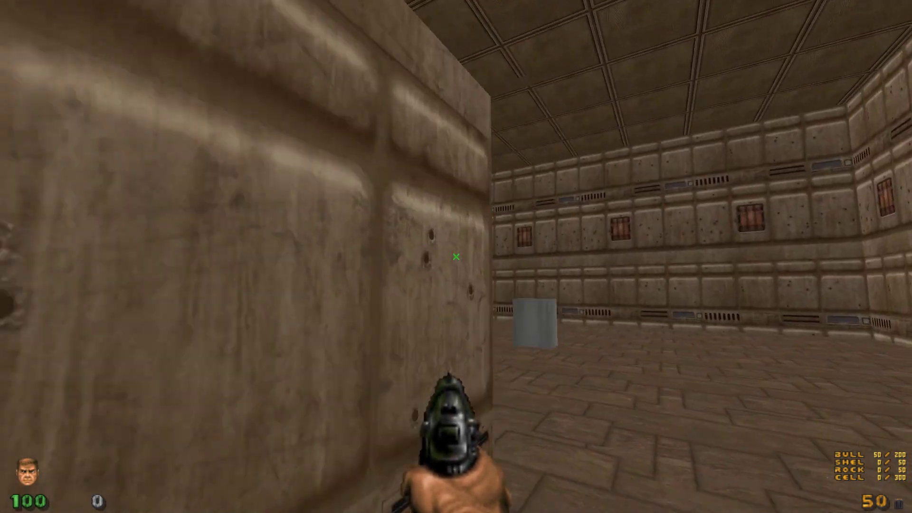
key("w")
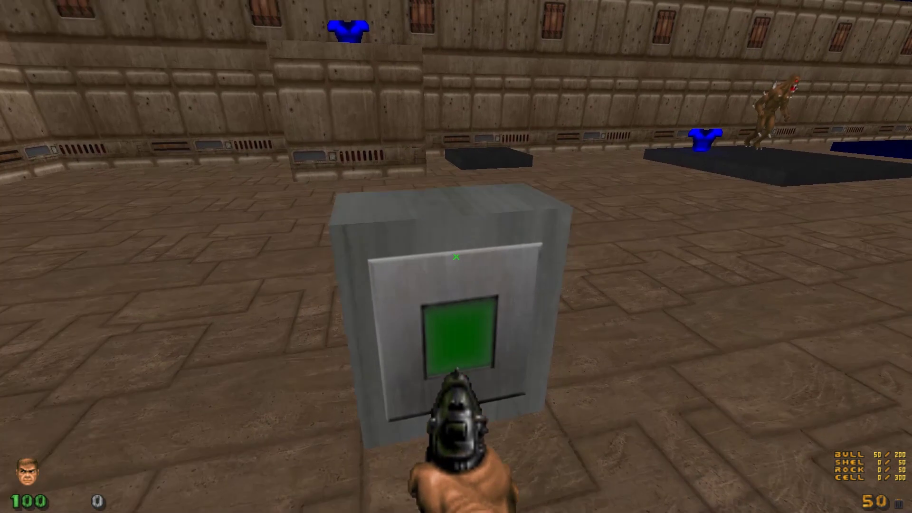
key("s")
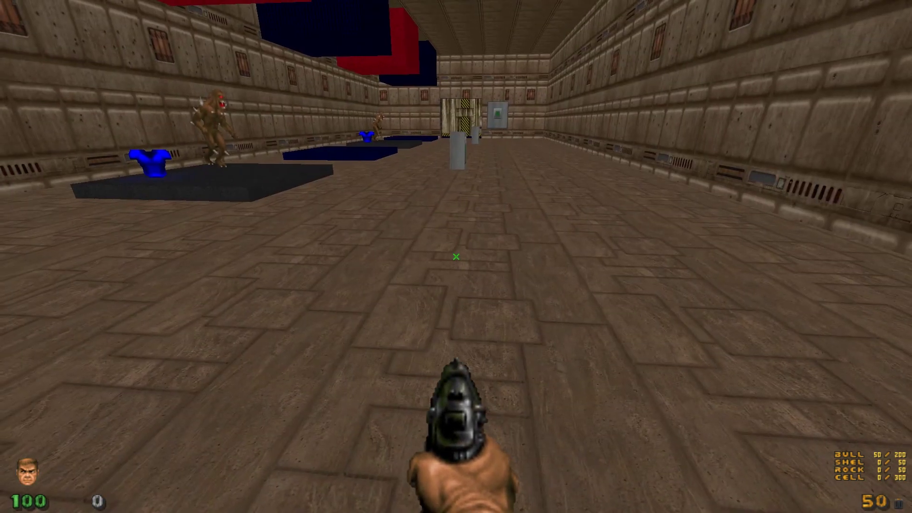
Step: Move up to the armor pads along the wall, then step to the grey switch block
key("Left")
key("w")
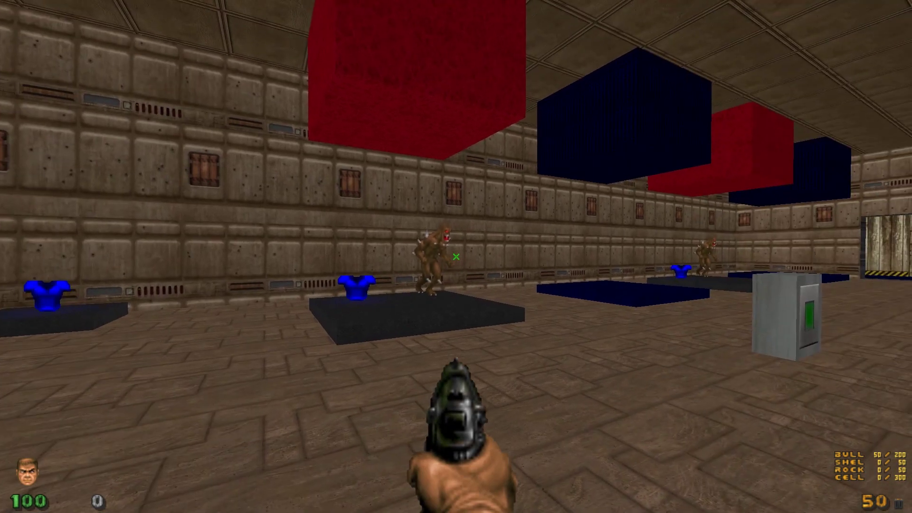
key("Right")
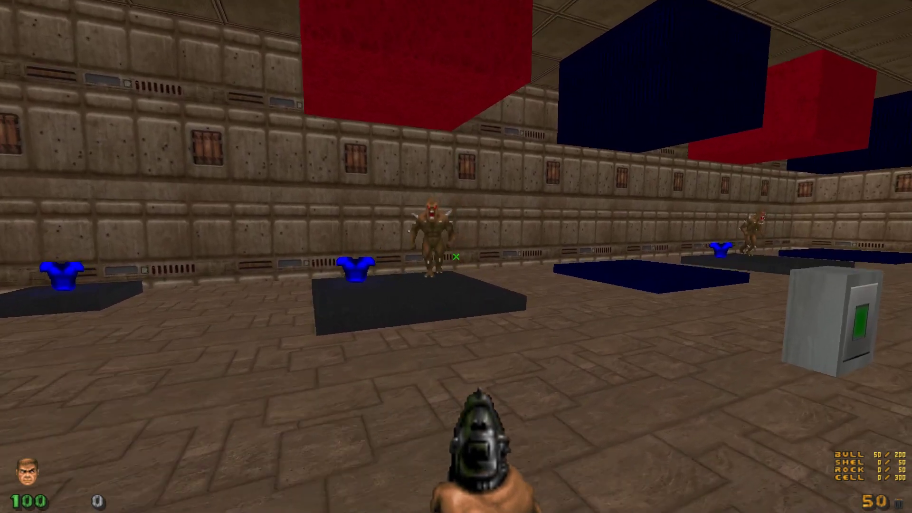
key("w")
key("s")
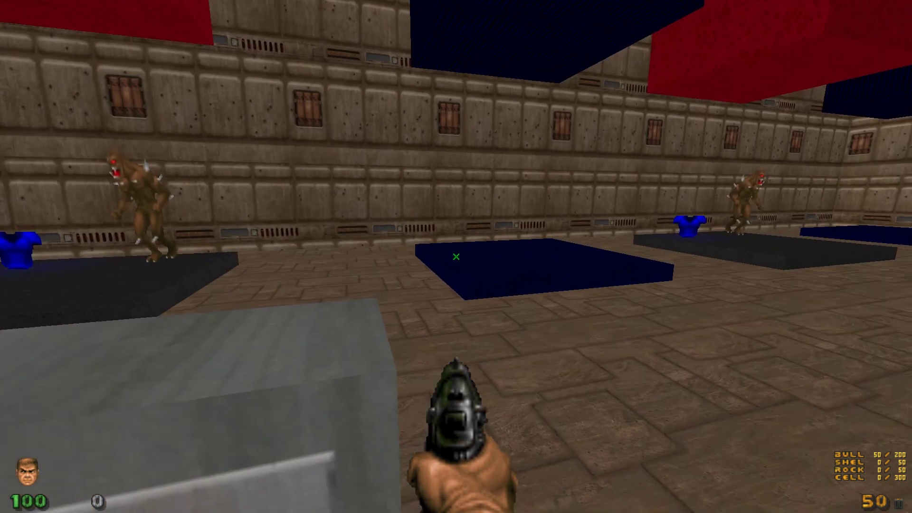
Step: Survey the room's door, armor pad and imp, ending up facing the two grey switch blocks
key("Right")
key("Left")
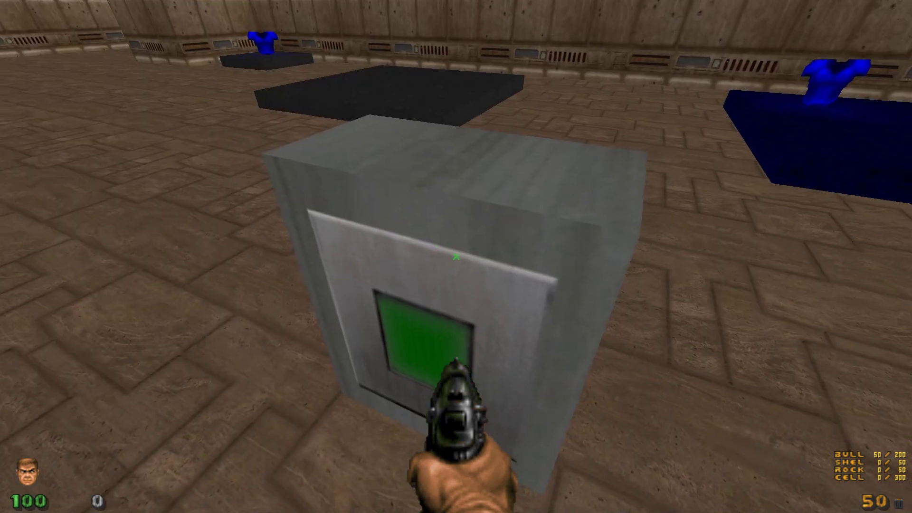
key("End")
key("Right")
key("Delete")
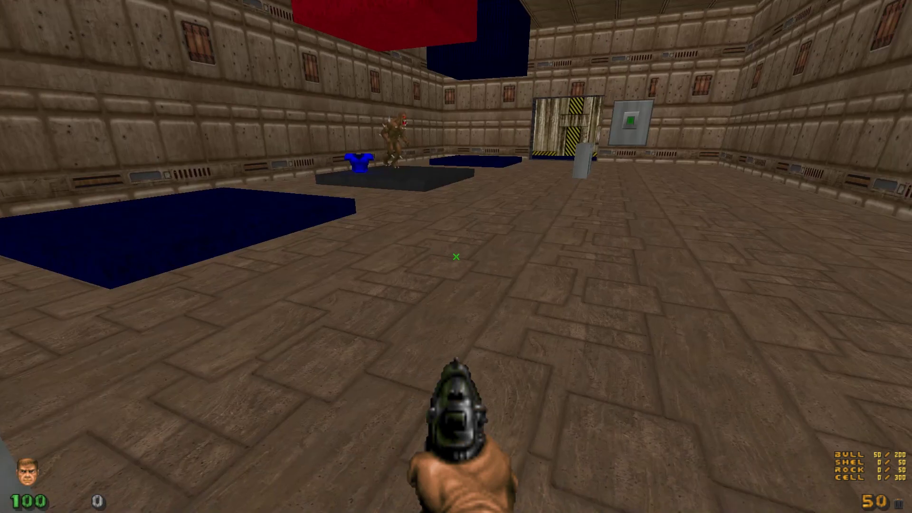
key("Left")
key("End")
key("Up")
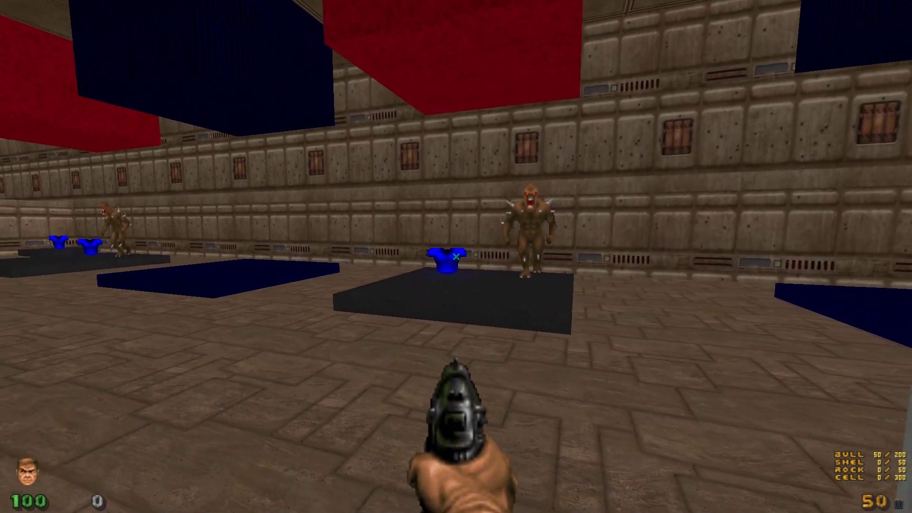
key("Right")
key("Delete")
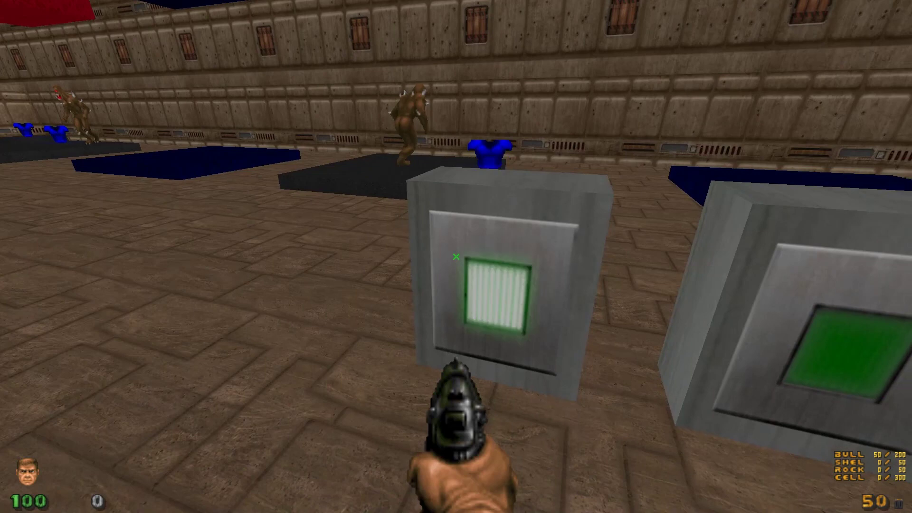
Step: Walk through the doorway and across the ledge to the back wall switch
key("w")
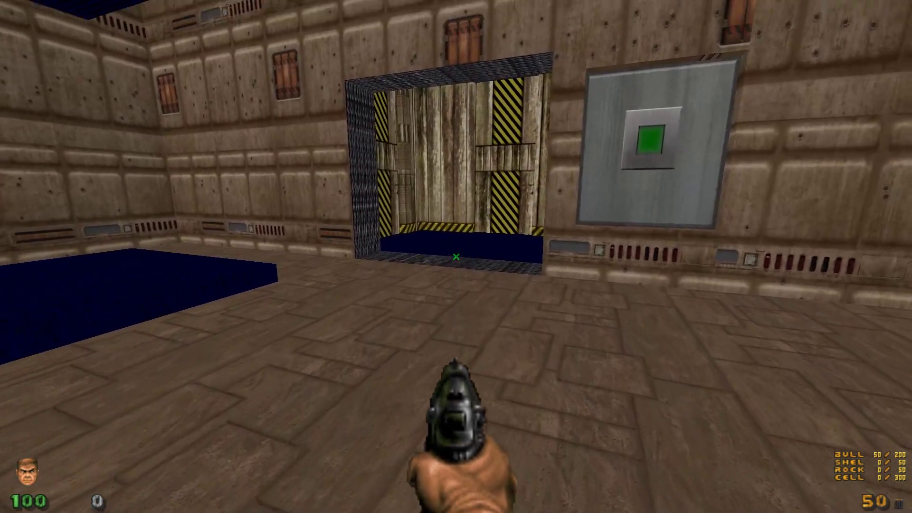
key("w")
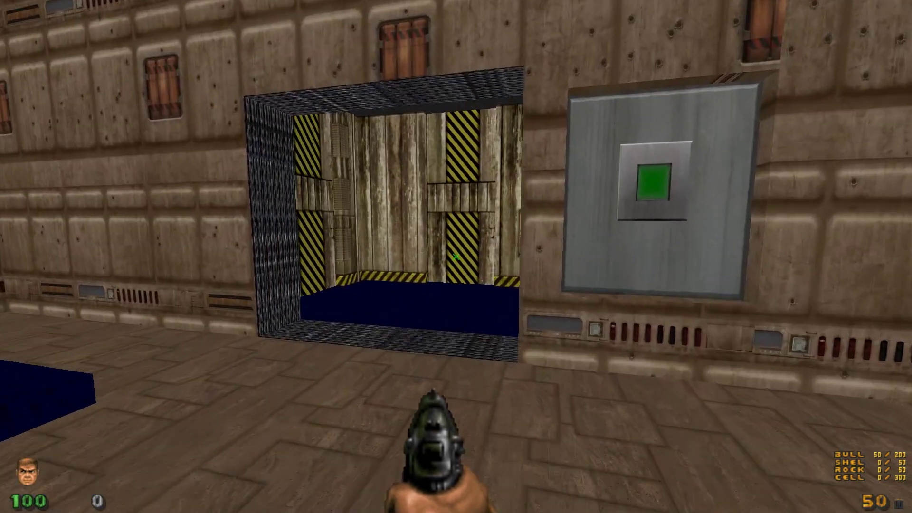
key("w")
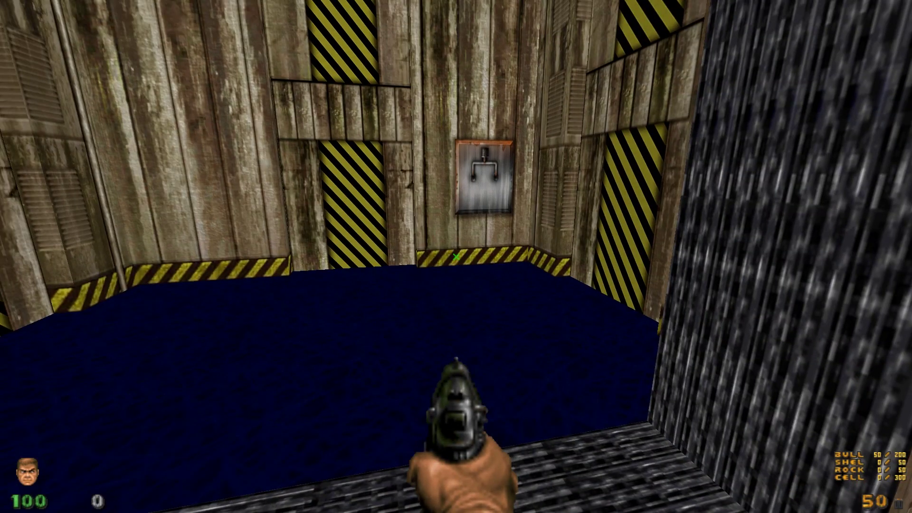
key("w")
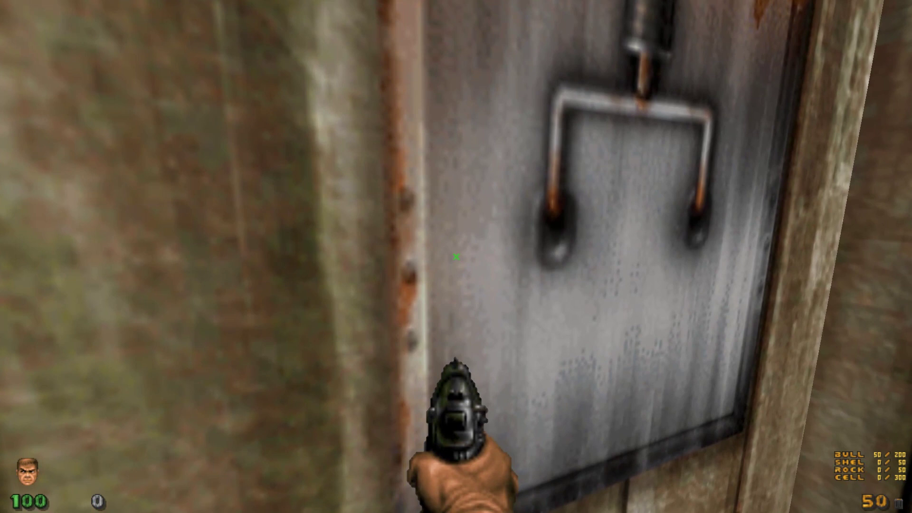
Step: Look around the hazard-striped room near the vented wall
key("Right")
key("Right")
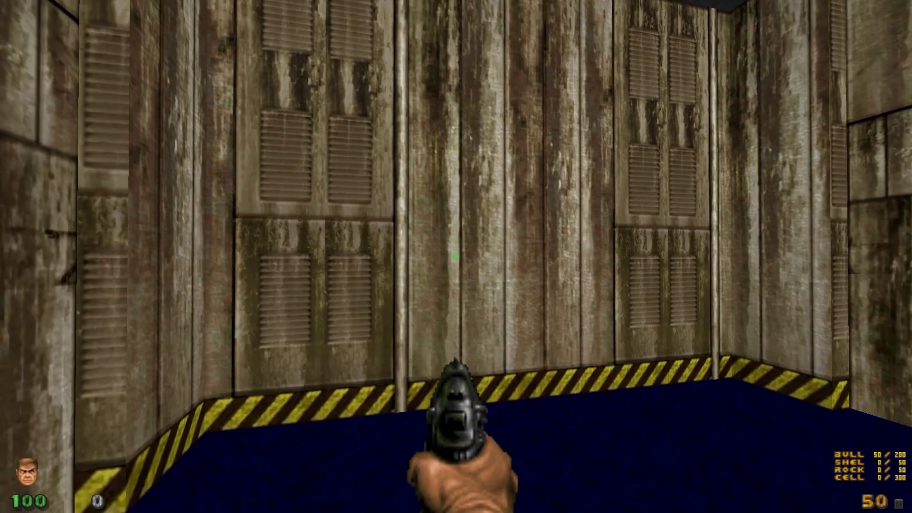
key("Right")
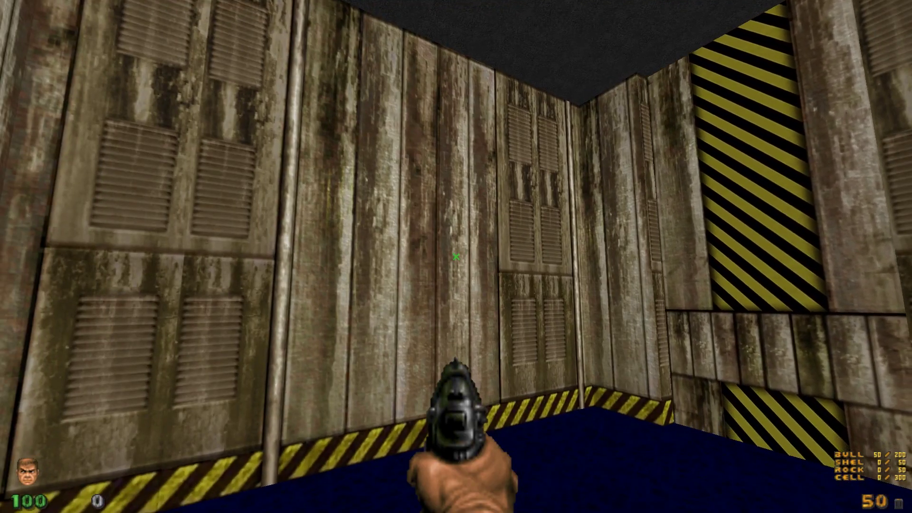
key("Down")
key("Up")
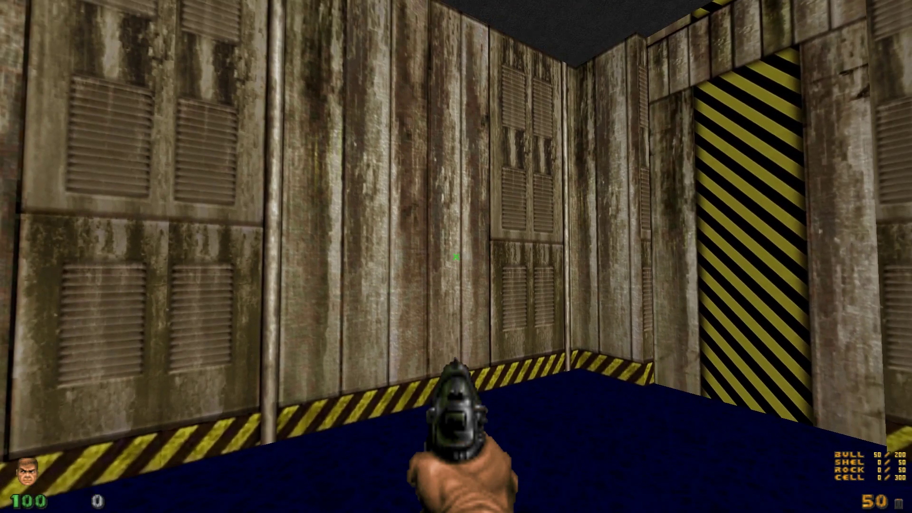
Step: Head into the grey room, look at its ceiling and reach the wall switch panel
key("Left")
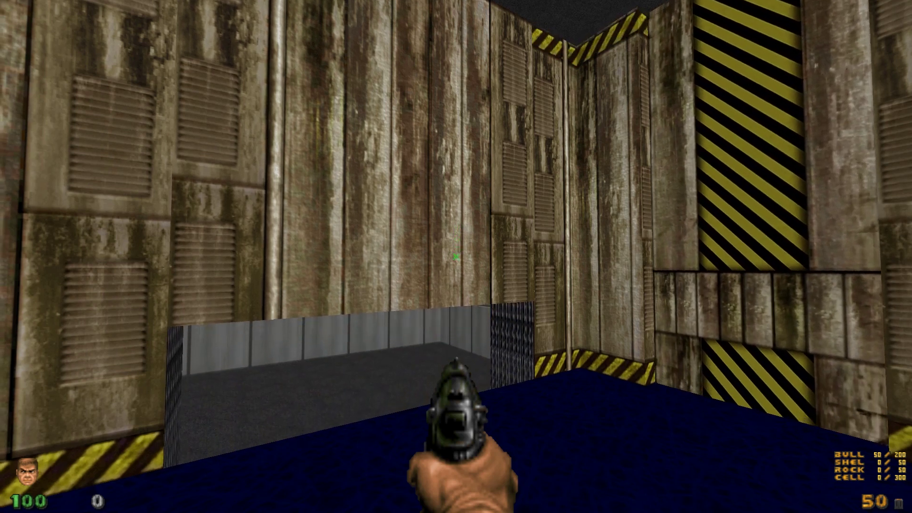
key("Up")
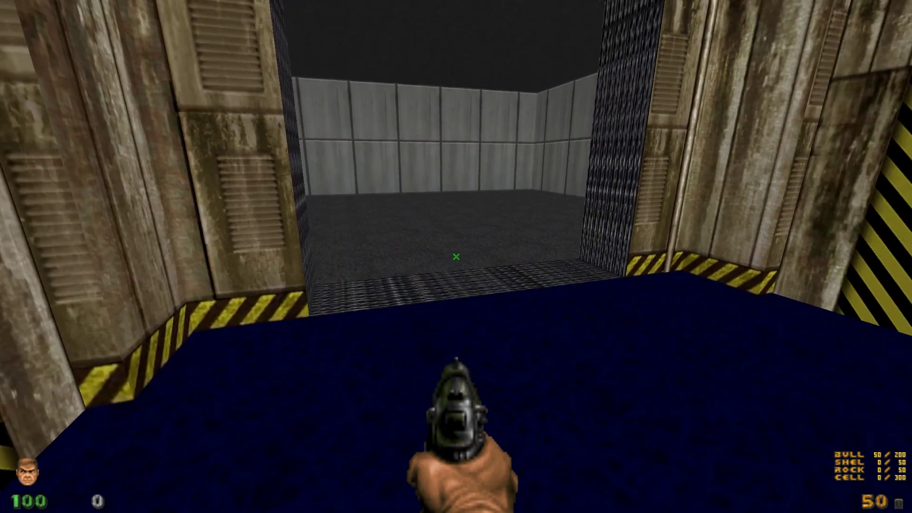
key("Right")
key("Up")
key("Page_Down")
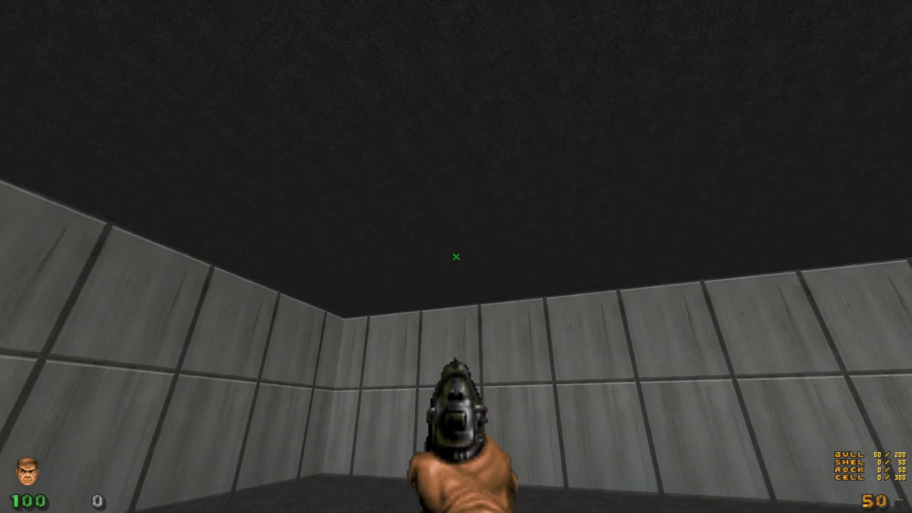
key("Delete")
key("Up")
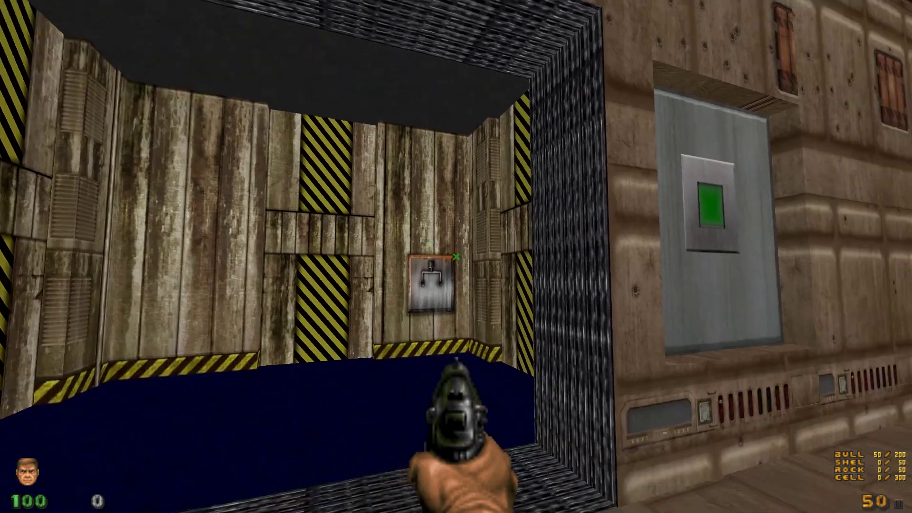
key("Up")
Step: Drop into the lowered floor area, climb out, and move past the hazard-striped wall
key("space")
key("Left")
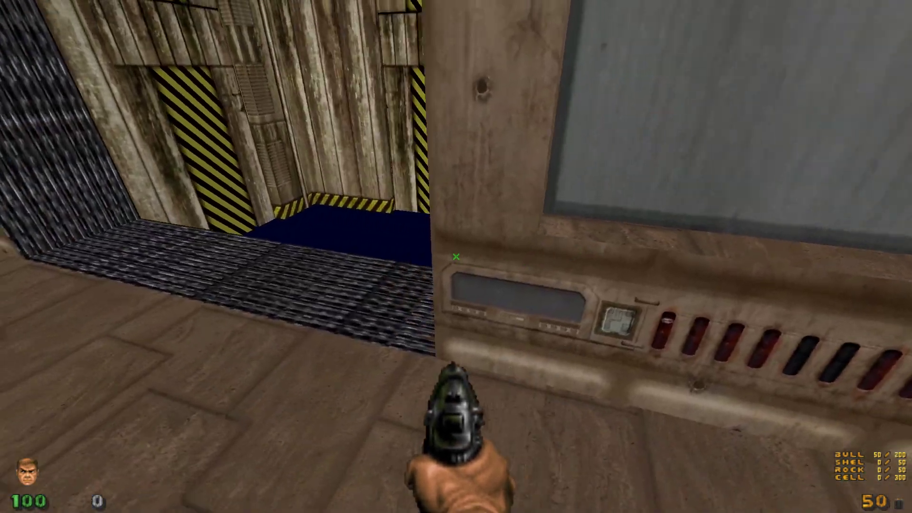
key("Up")
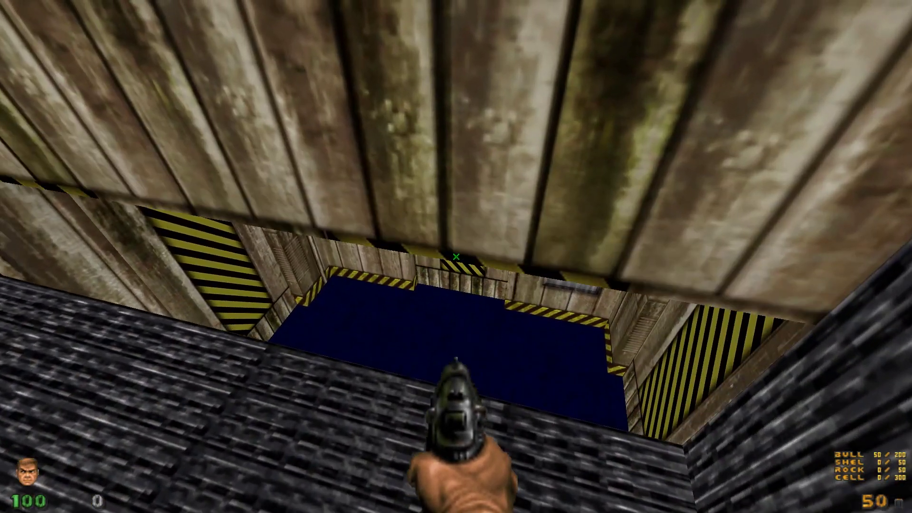
key("Up")
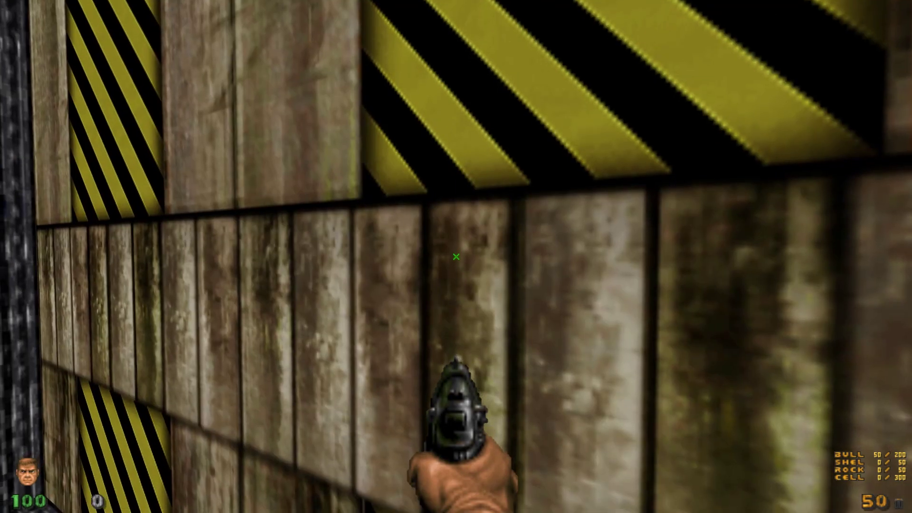
key("Delete")
key("End")
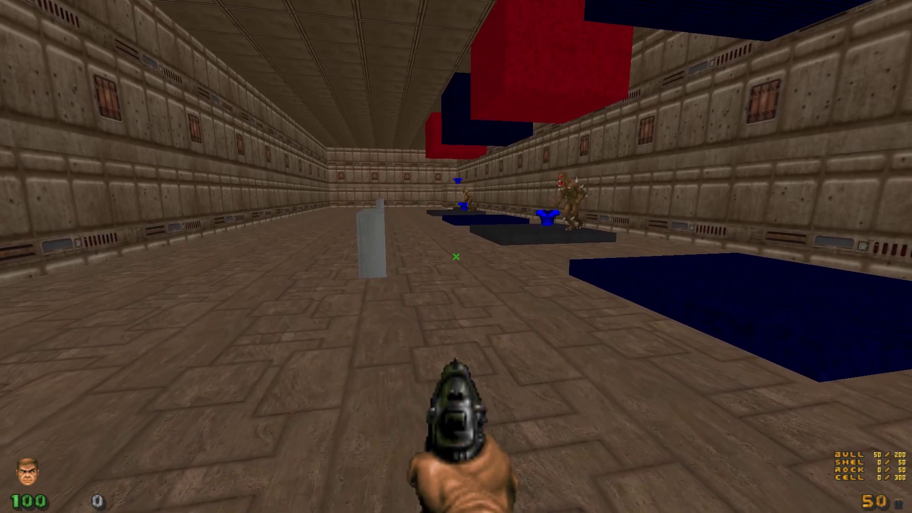
key("Right")
key("Right")
key("Up")
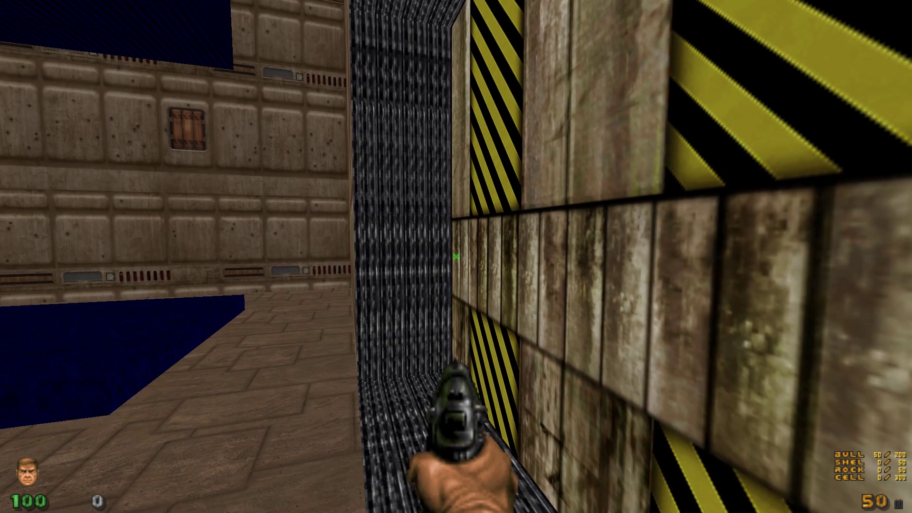
key("Delete")
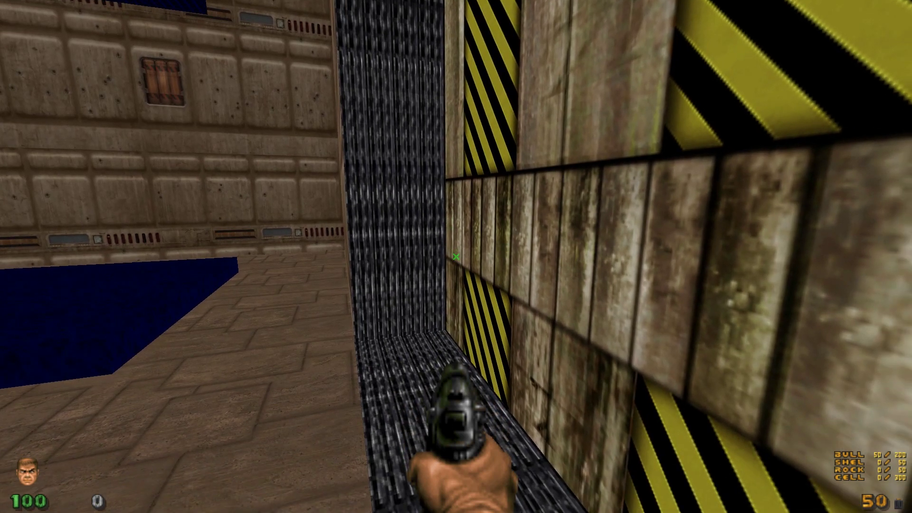
Step: Return toward the grey switch boxes in the main room and face the striped booth
key("Left")
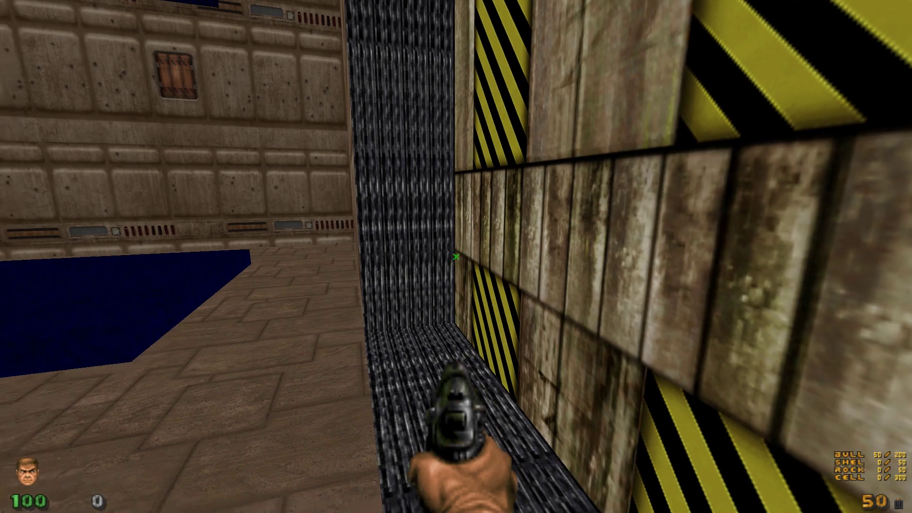
key("Up")
key("Down")
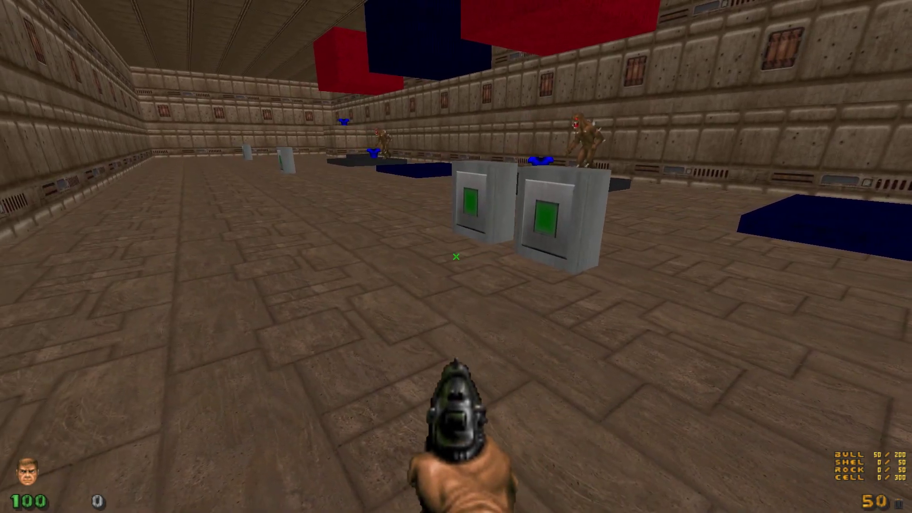
key("Page_Down")
key("End")
key("Right")
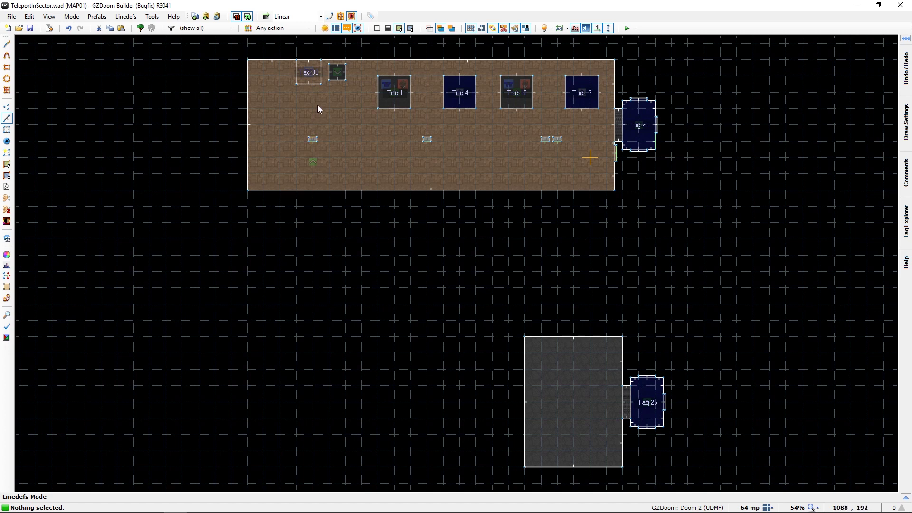
Step: In Visual Mode, move beside the armor pillar and scroll its floor up to height 72
key("q")
key("s")
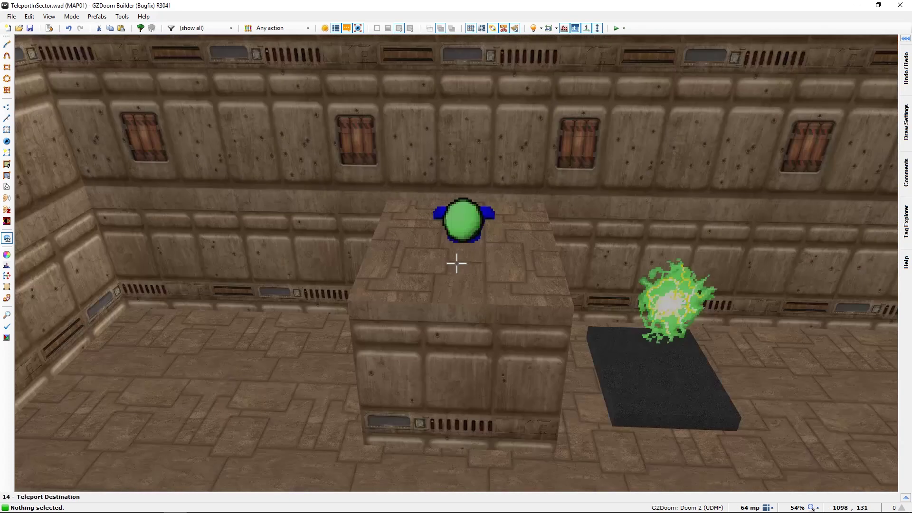
key("w")
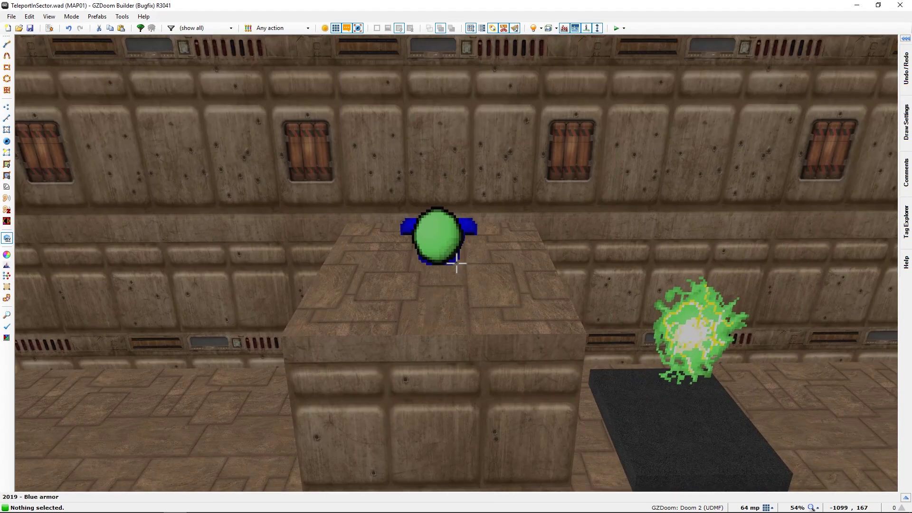
key("s")
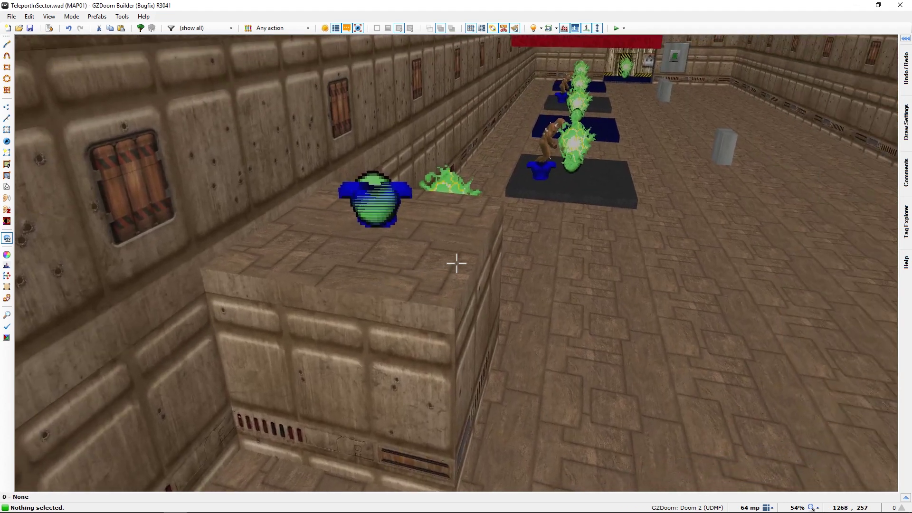
key("a")
key("a")
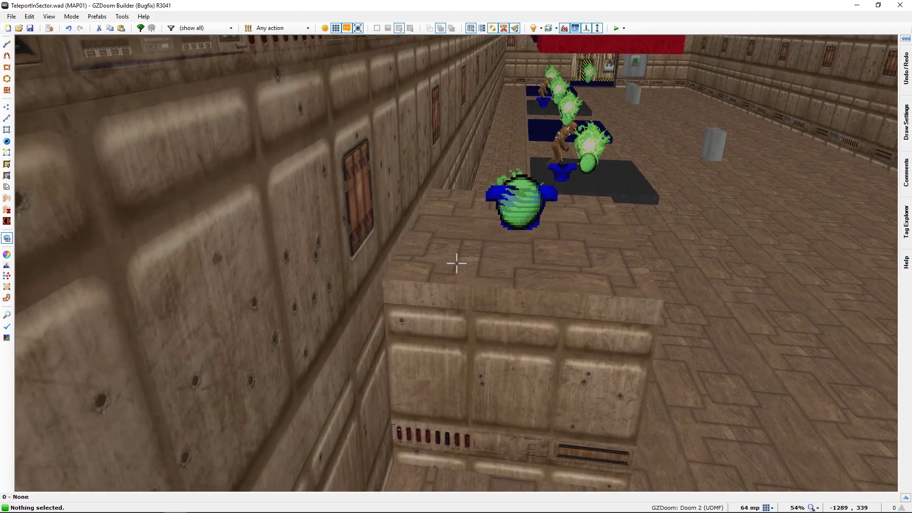
scroll(456, 263, "up", 1)
scroll(456, 263, "up", 1)
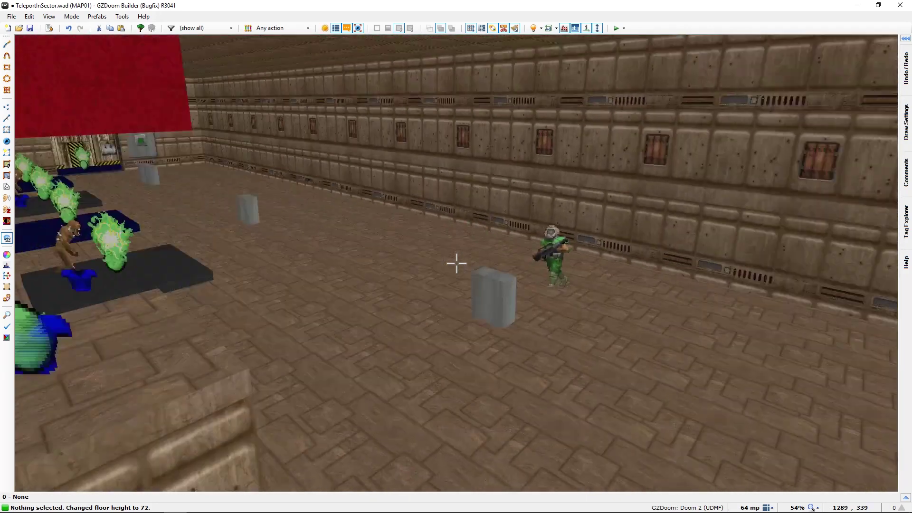
Step: Move around the 3D room to view the raised blue armor pillar and the switch box
key("s")
key("w")
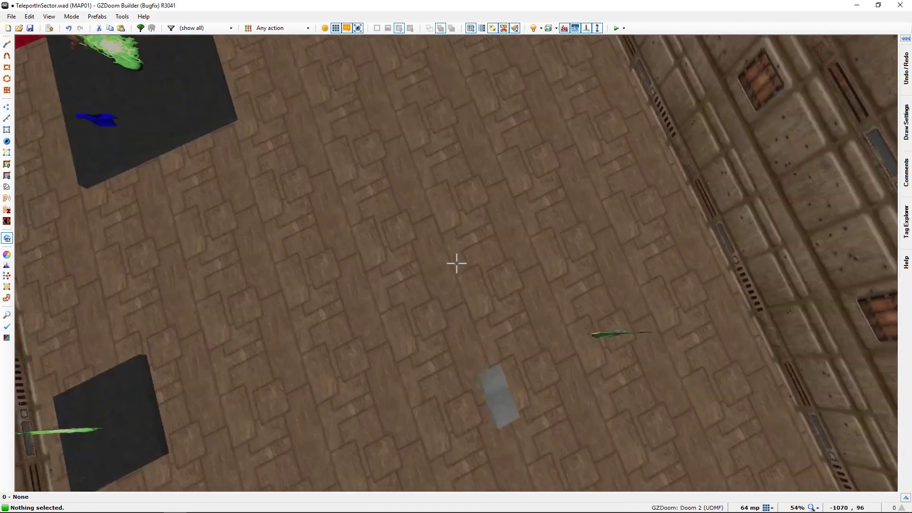
key("d")
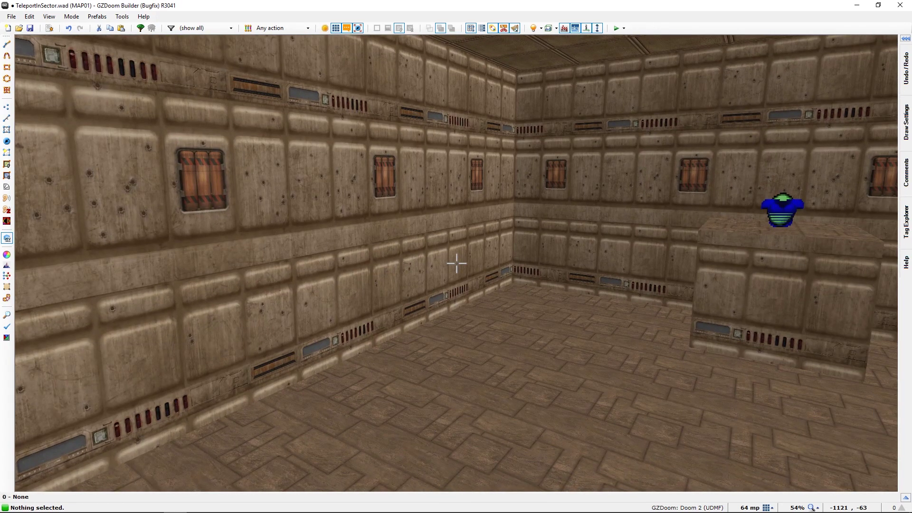
key("s")
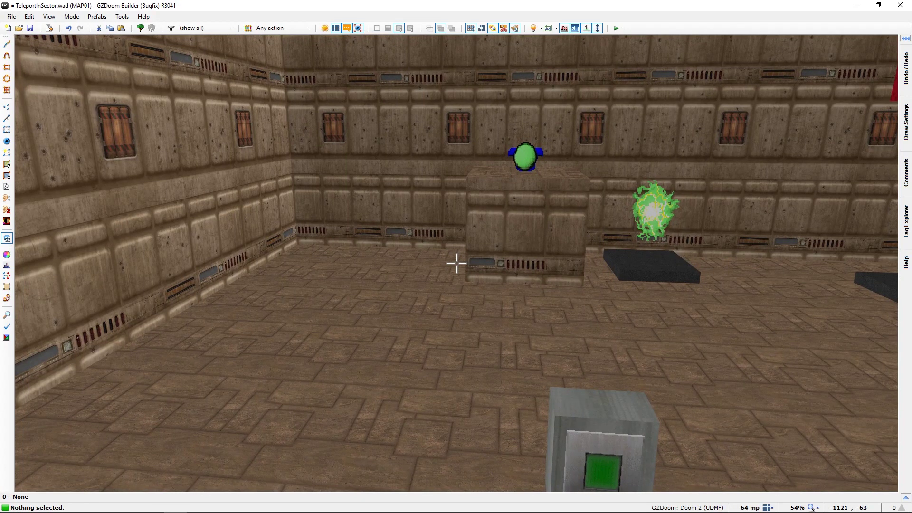
key("s")
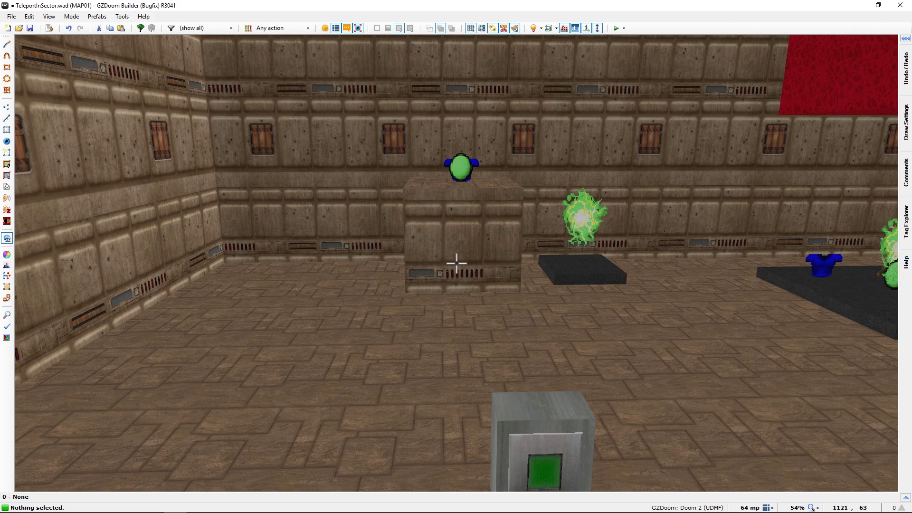
key("s")
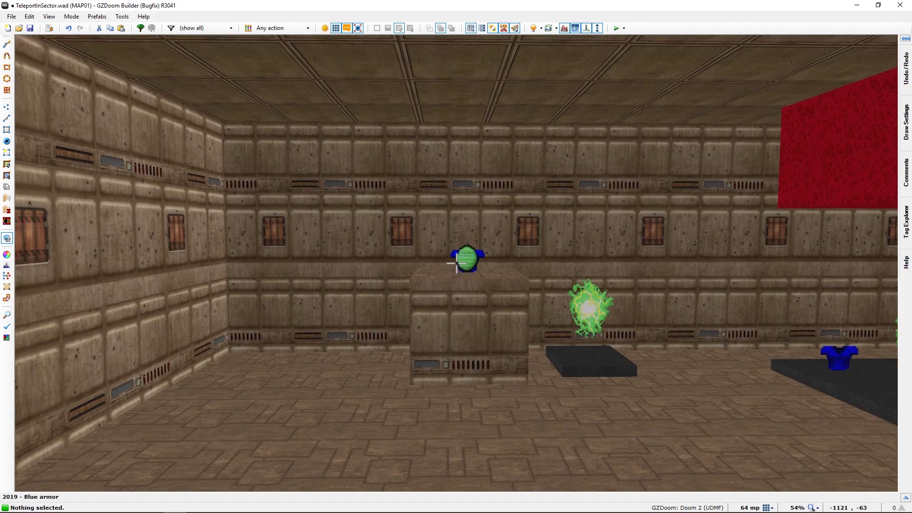
key("w")
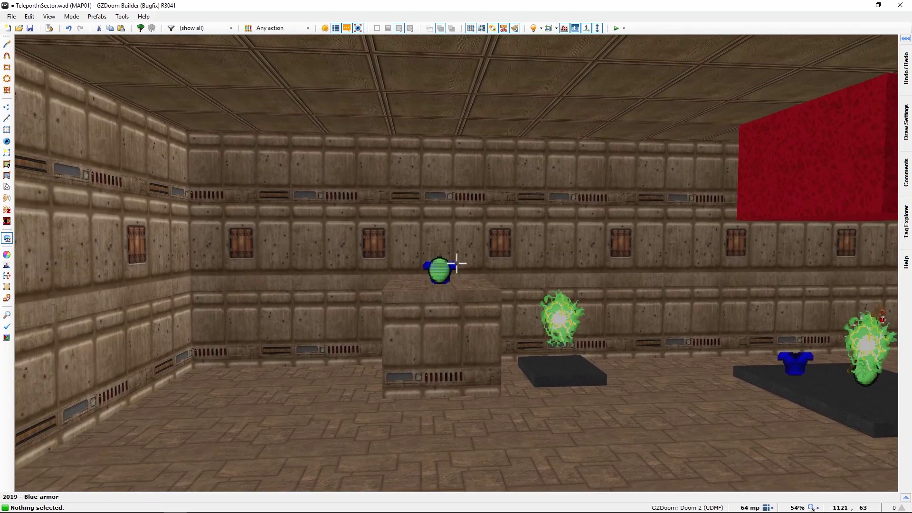
key("s")
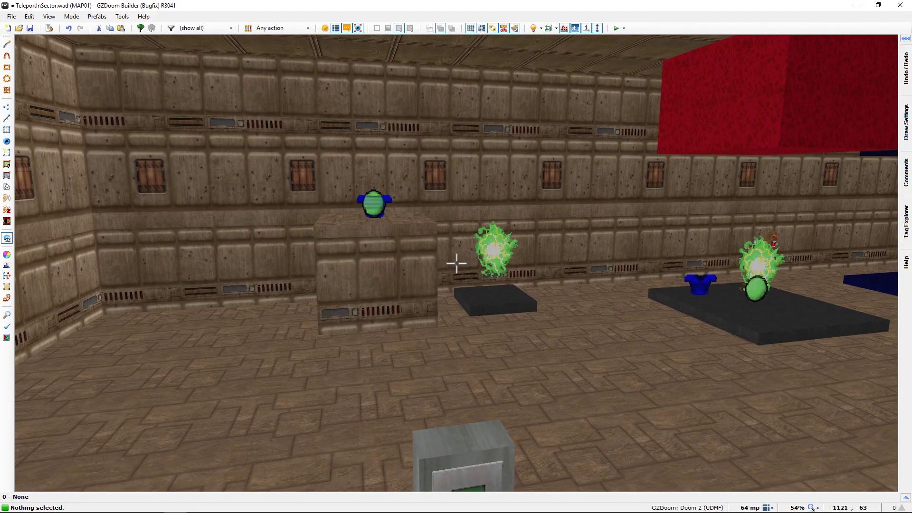
key("w")
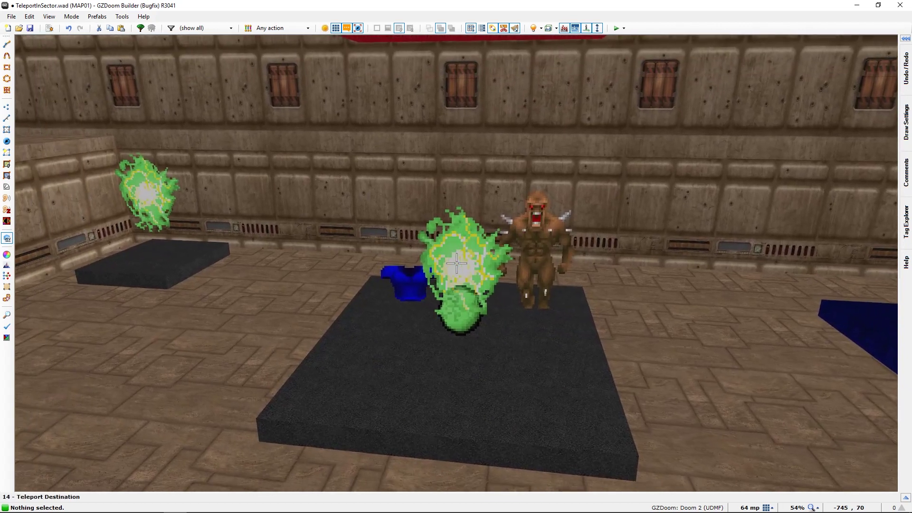
key("s")
key("w")
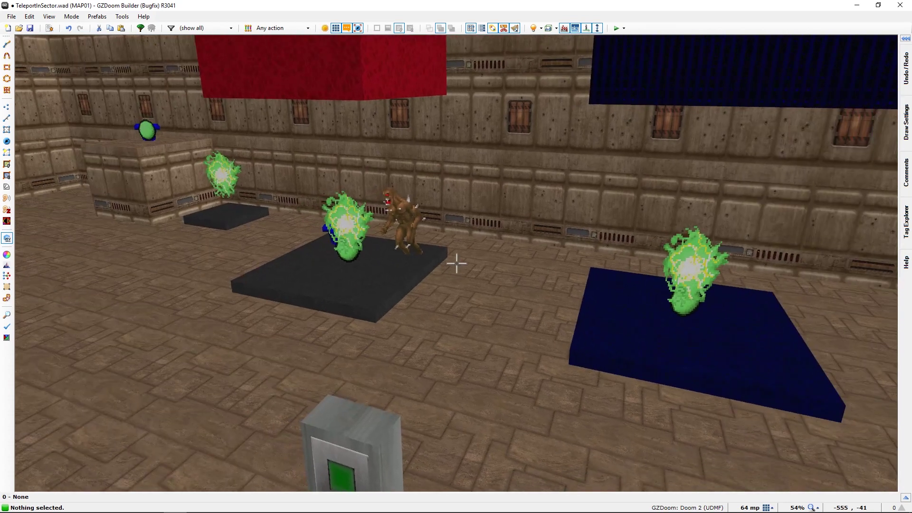
key("a")
key("d")
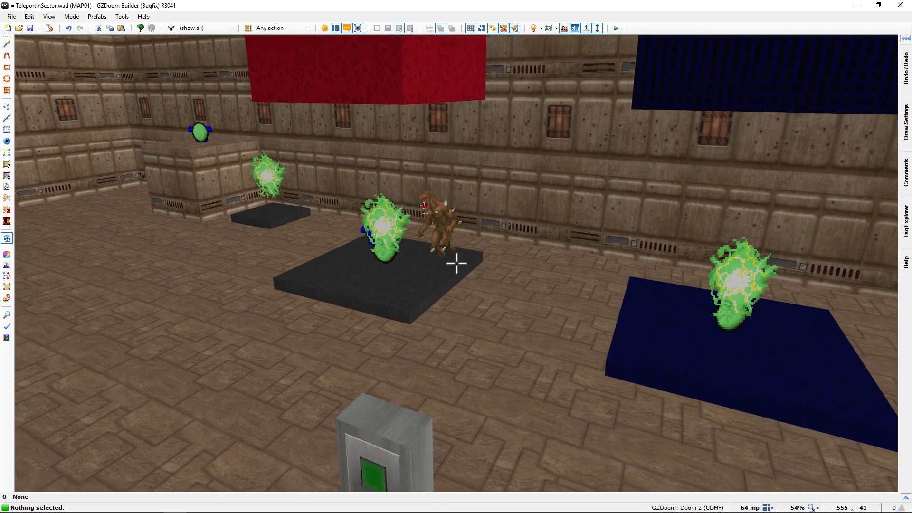
key("w")
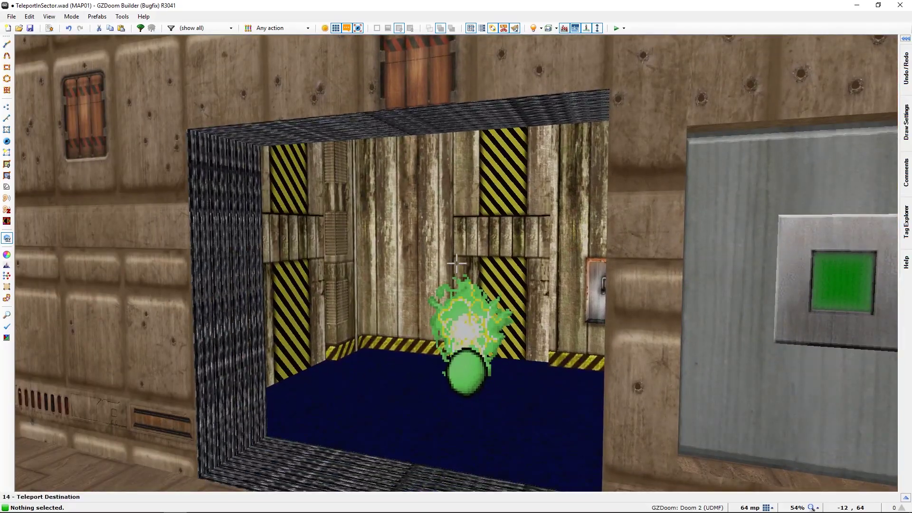
Step: Move in and out of the striped teleport room doorway, inspecting the wall switch and blue pad
key("w")
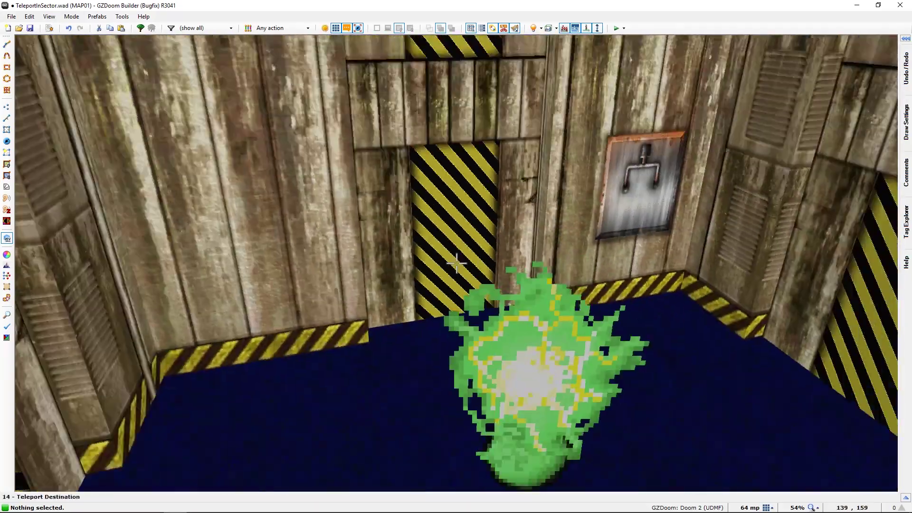
key("s")
key("w")
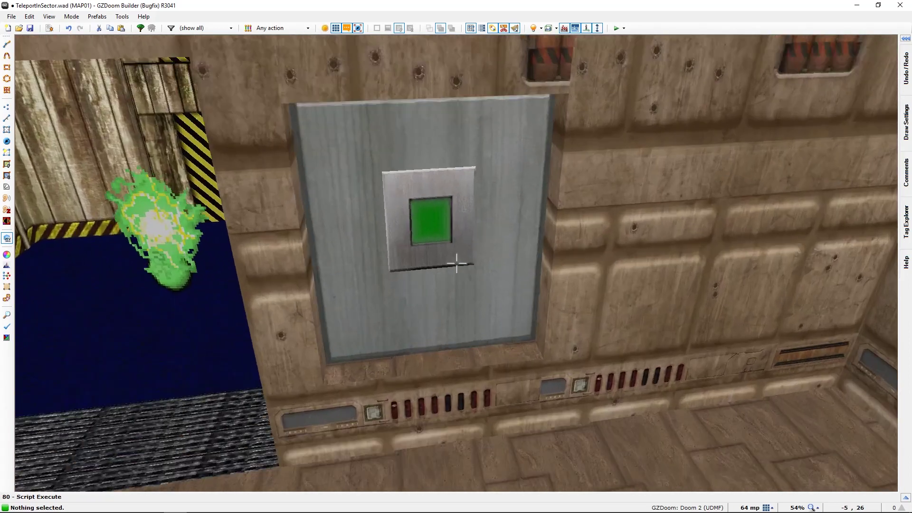
key("s")
key("w")
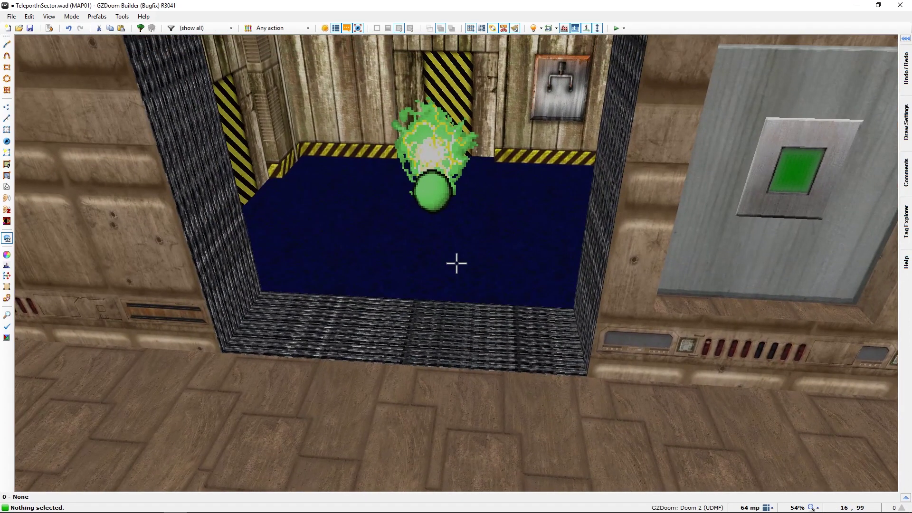
key("w")
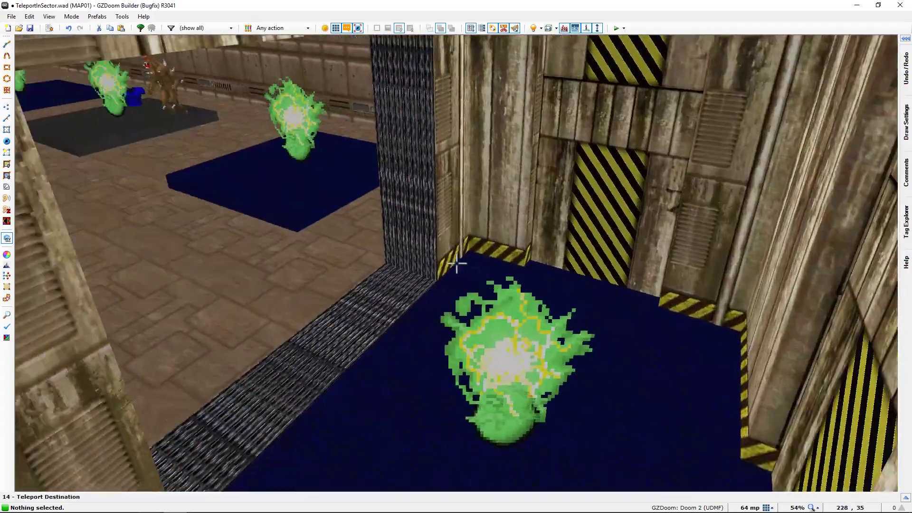
key("s")
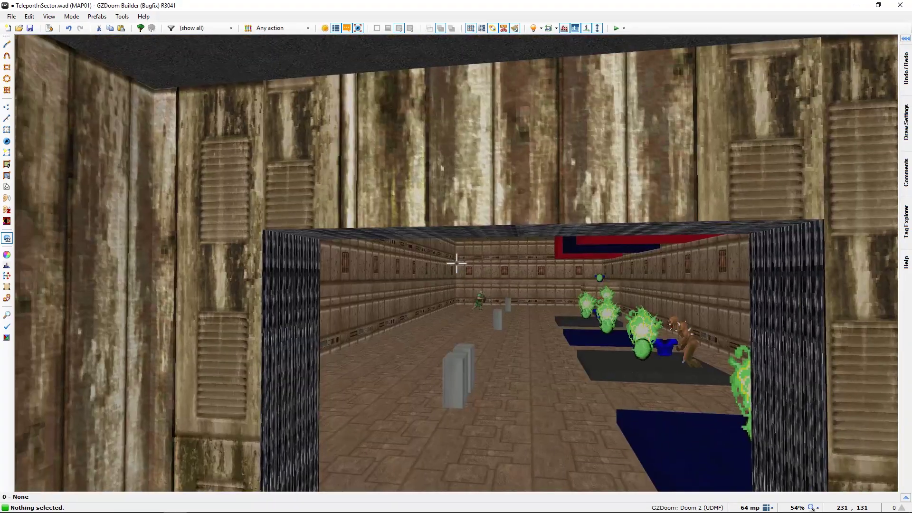
key("w")
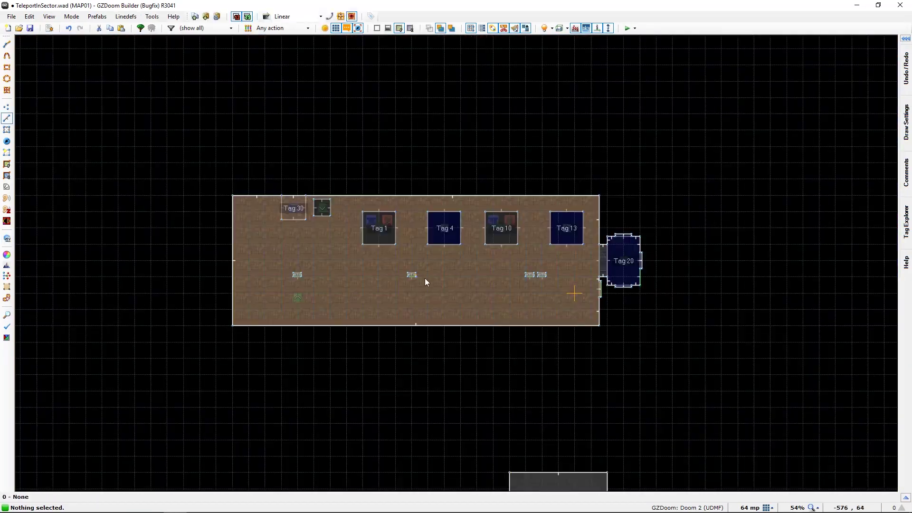
key("q")
middle_click_drag(351, 290, 466, 307)
scroll(418, 315, "up", 8)
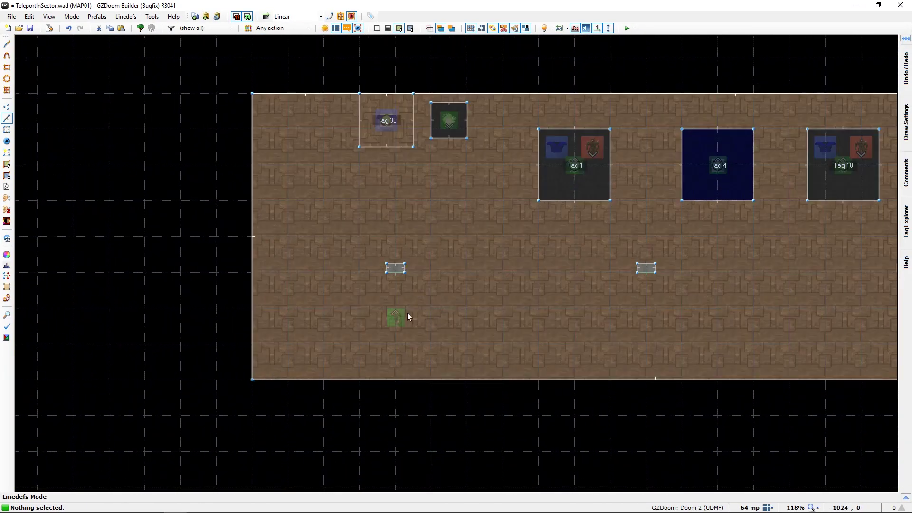
middle_click_drag(434, 258, 377, 435)
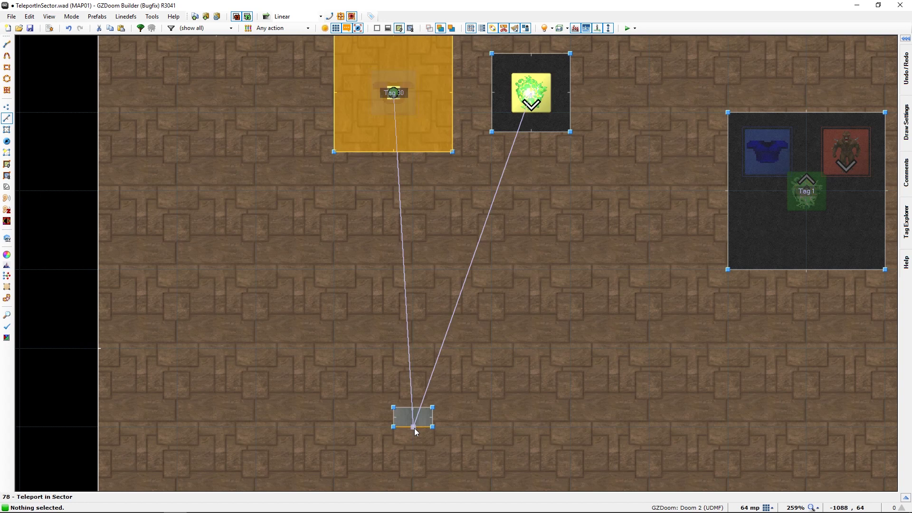
right_click(414, 427)
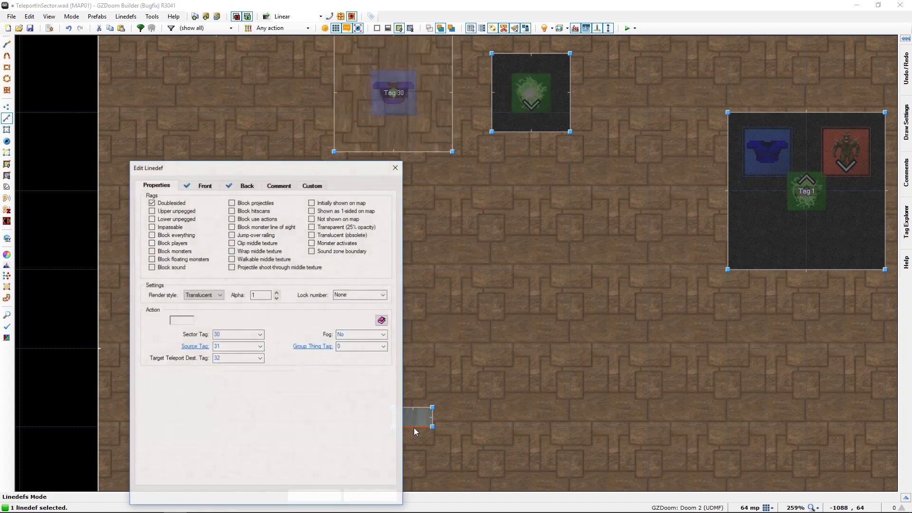
left_click_drag(224, 171, 289, 84)
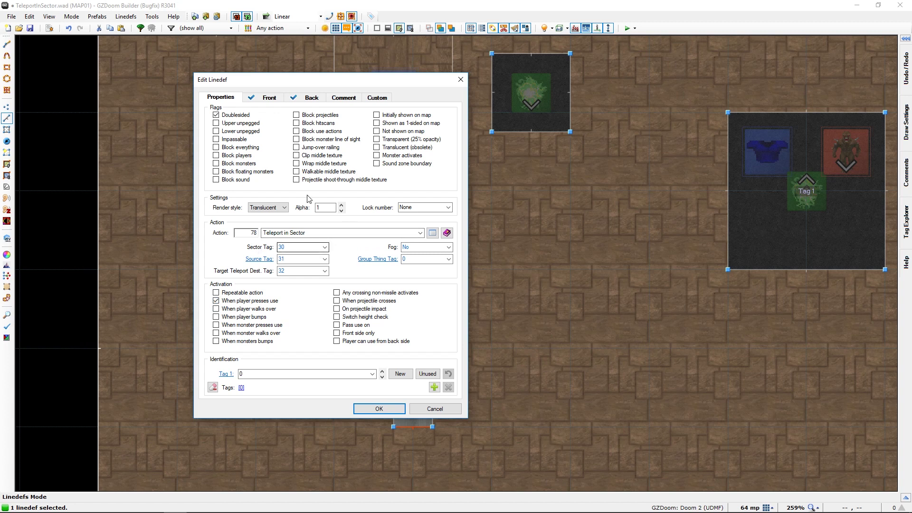
left_click_drag(360, 80, 340, 164)
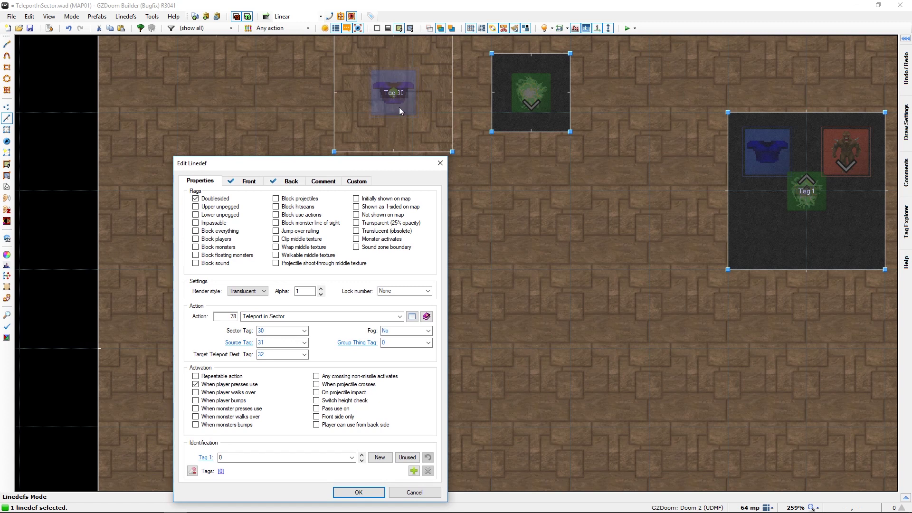
left_click_drag(255, 168, 255, 132)
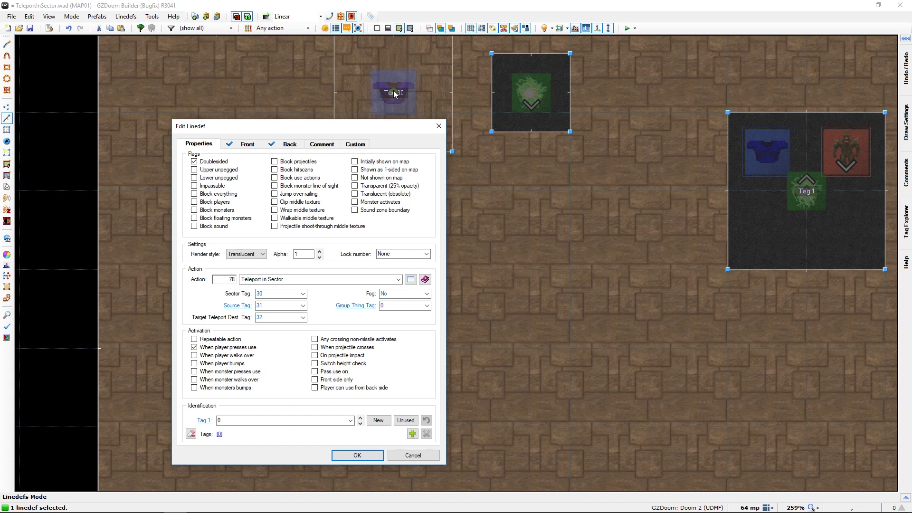
left_click(413, 455)
key("t")
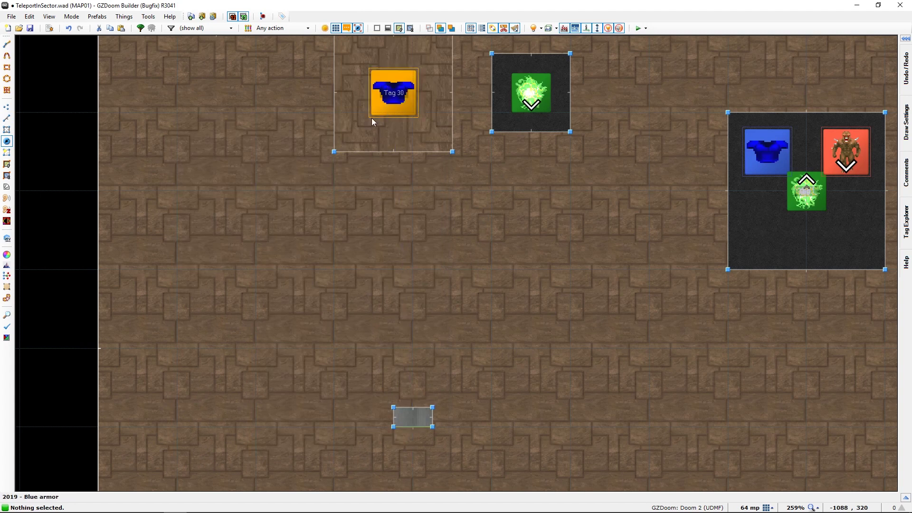
key("l")
right_click(419, 429)
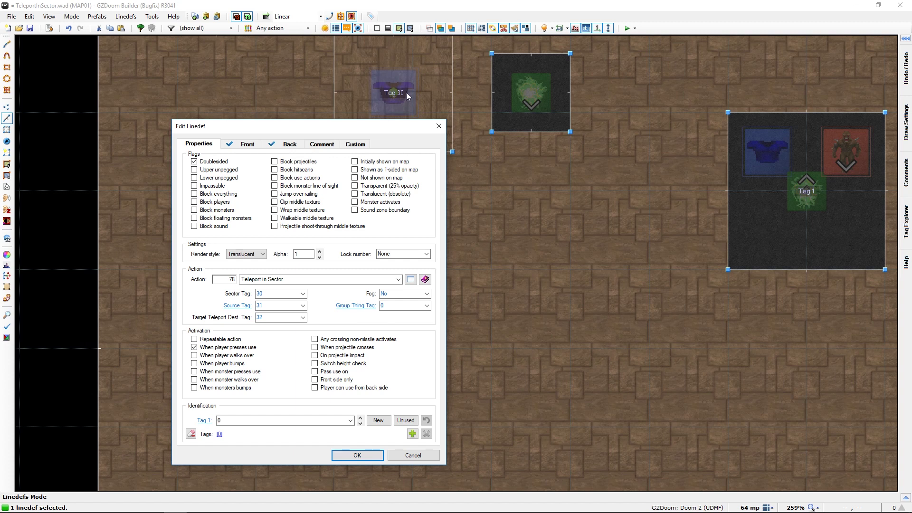
Step: Try Group Thing Tag 1, reset it to 0, confirm the linedef, and enter Things mode
left_click(391, 307)
type("1")
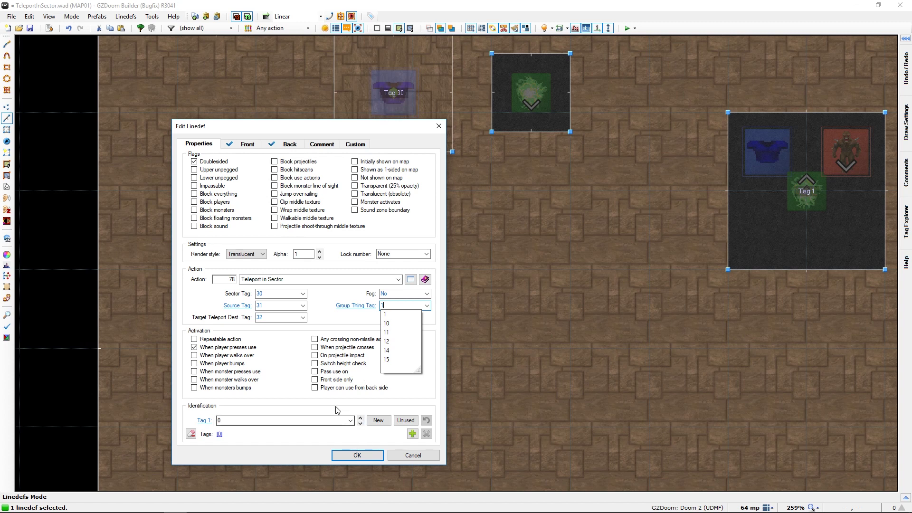
key("BackSpace")
type("0")
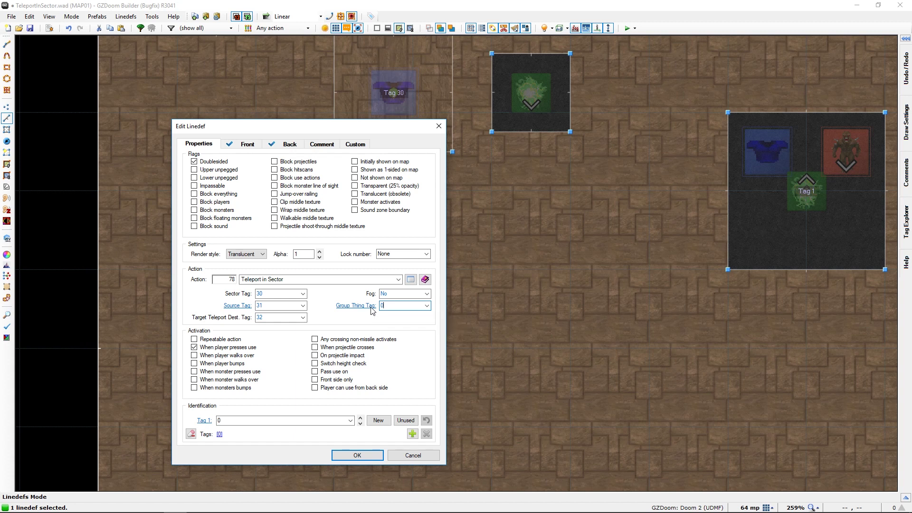
left_click(357, 455)
key("t")
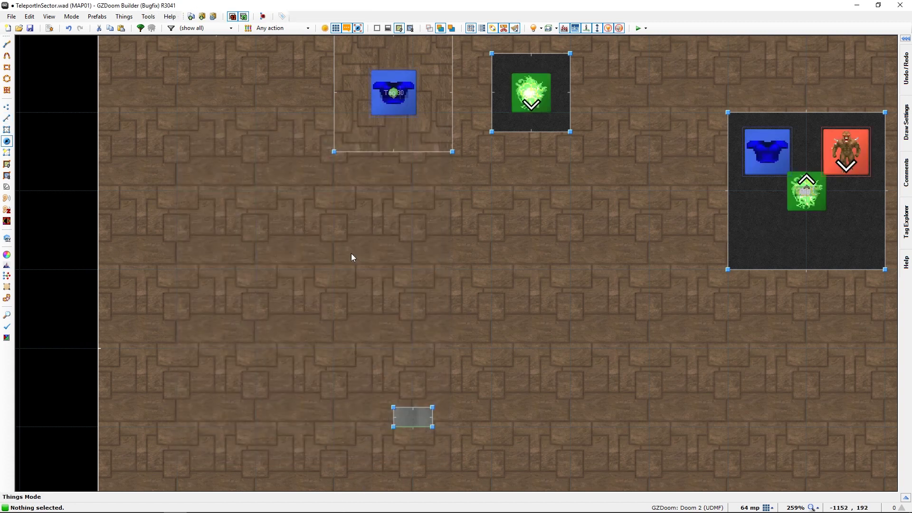
left_click(383, 105)
right_click(382, 106)
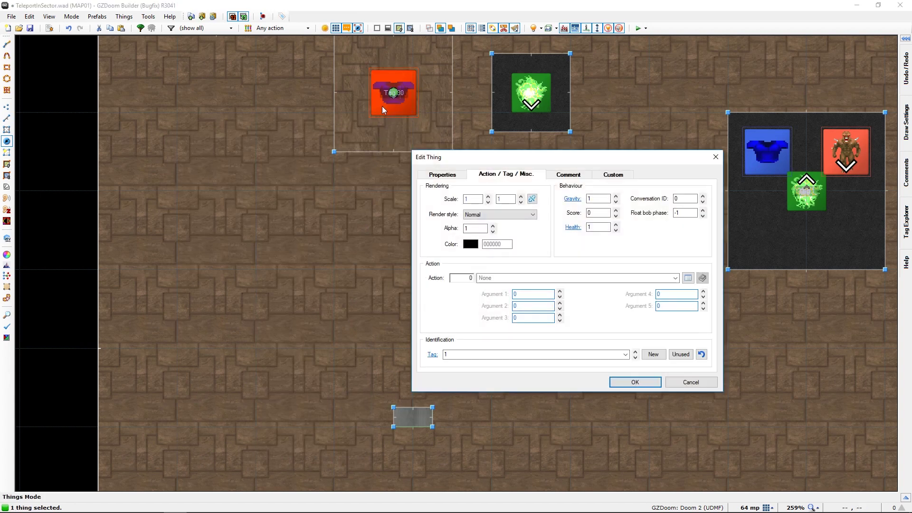
left_click(434, 179)
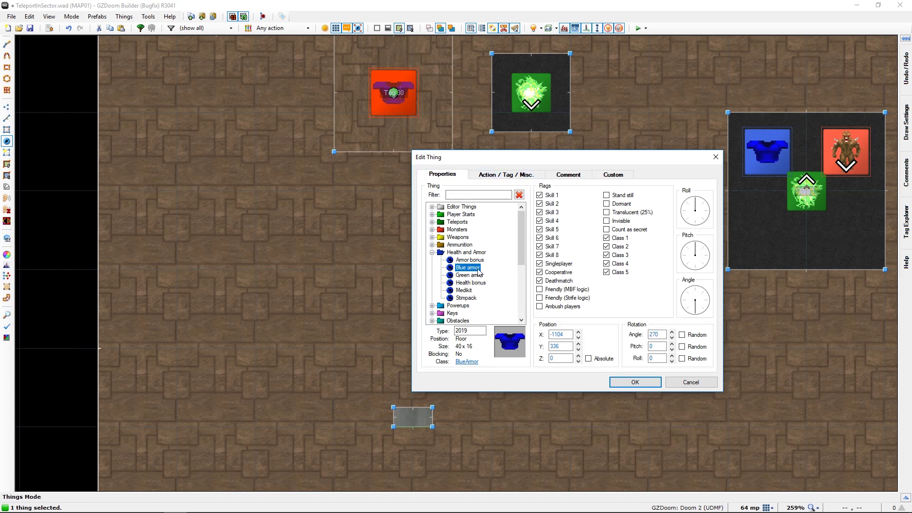
scroll(477, 270, "down", 1)
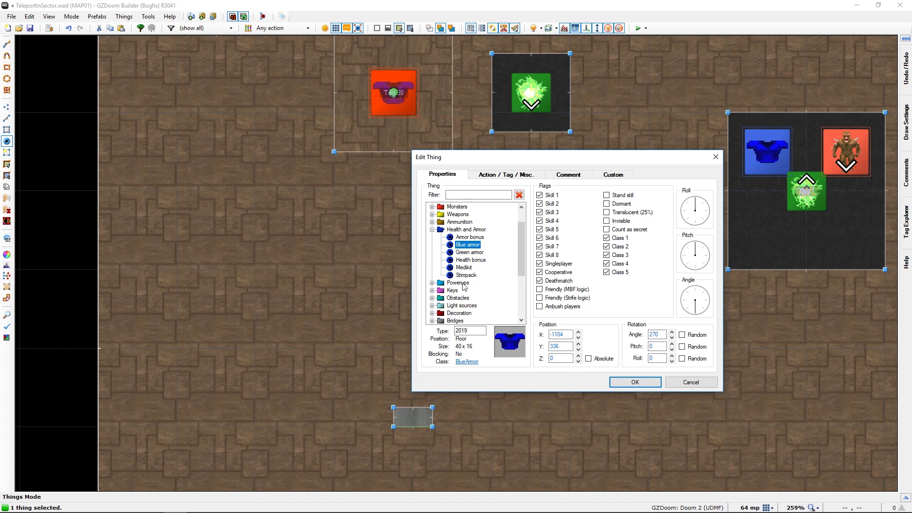
scroll(474, 285, "up", 1)
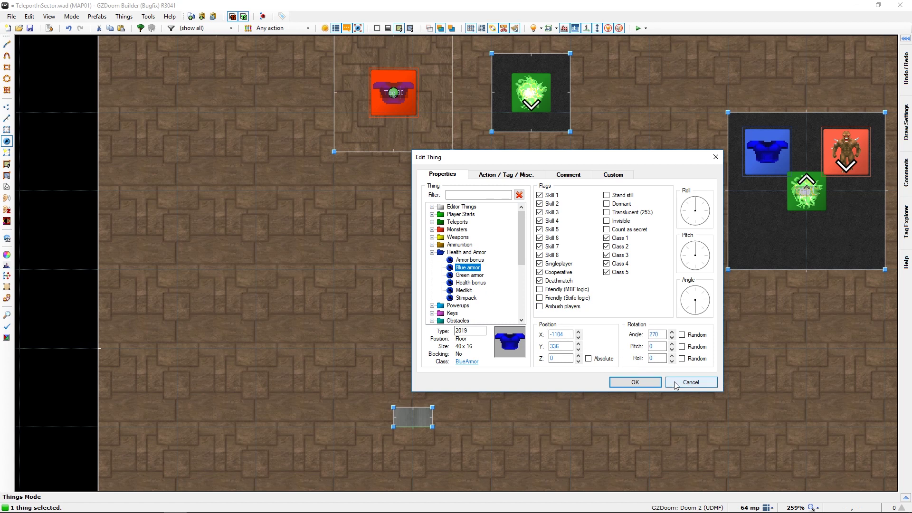
left_click(635, 382)
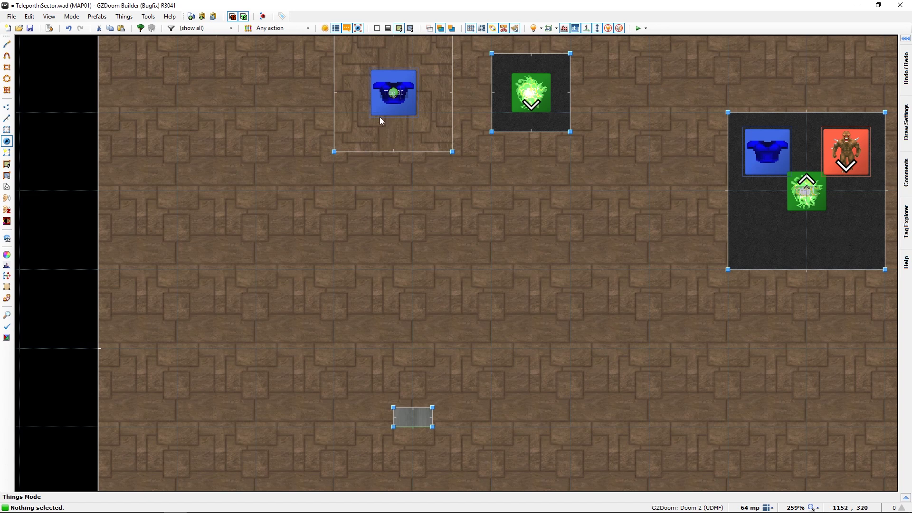
right_click(395, 97)
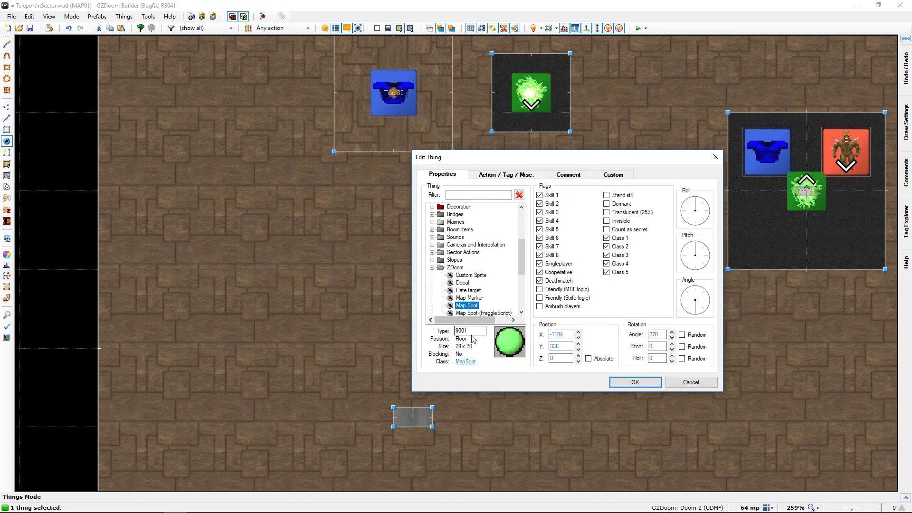
left_click(532, 174)
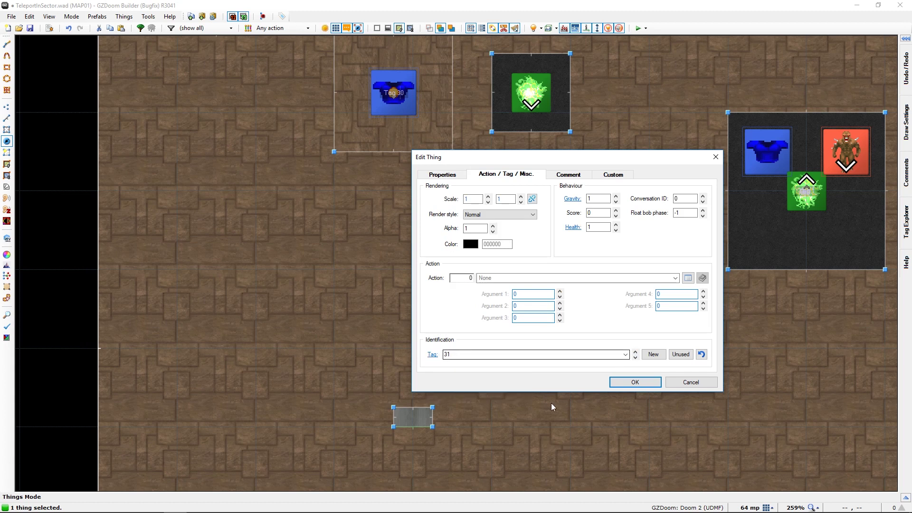
left_click(636, 382)
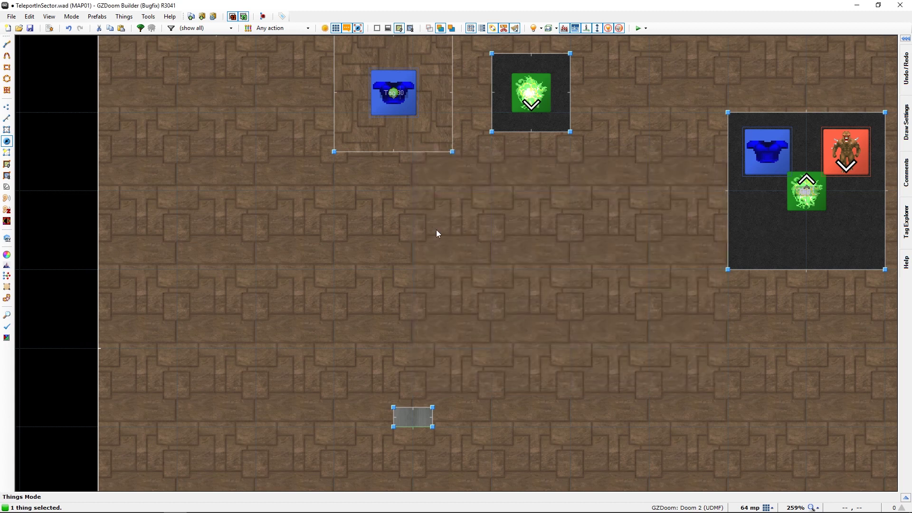
double_click(515, 90)
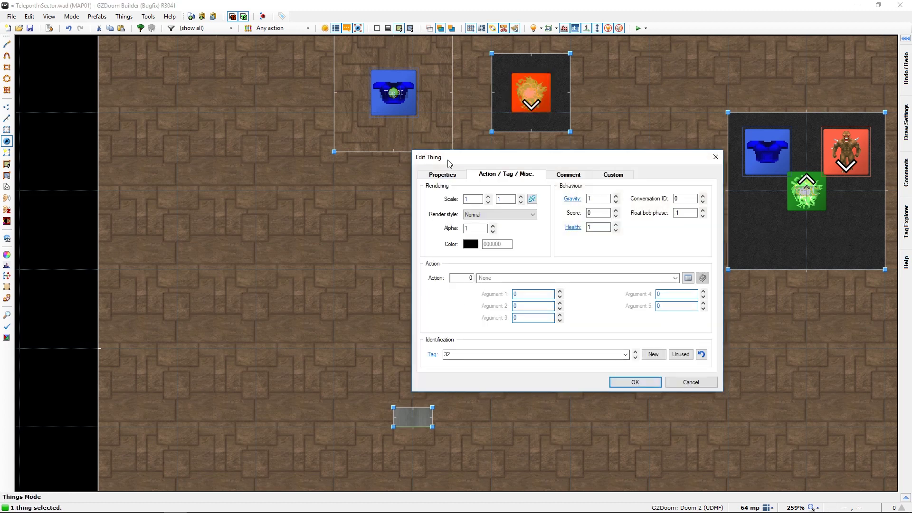
left_click(447, 177)
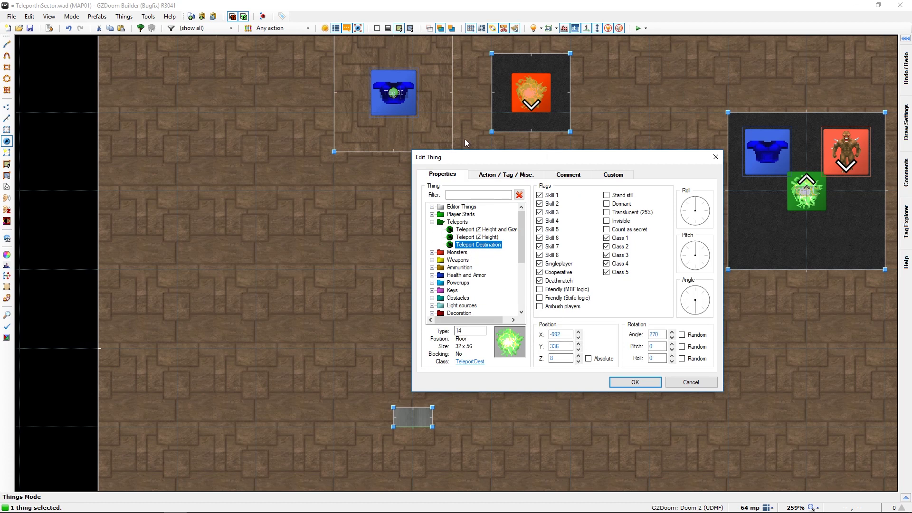
left_click(489, 175)
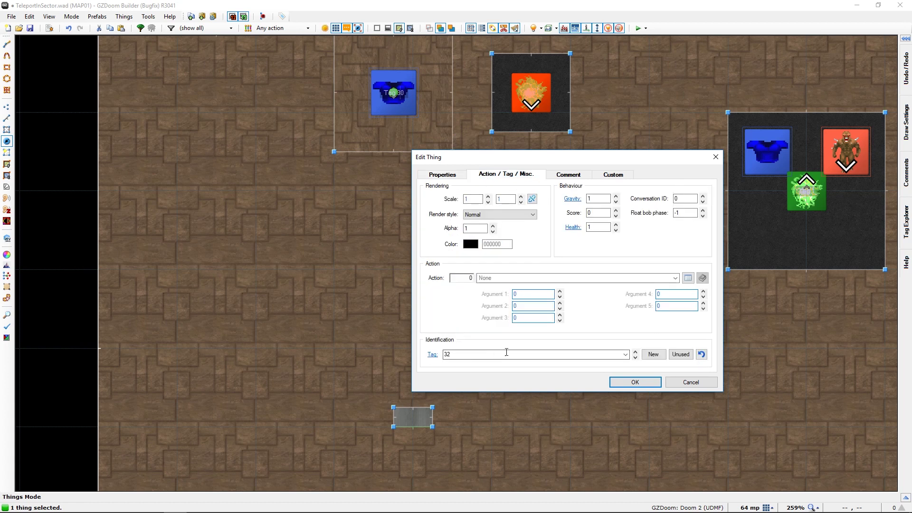
Step: Close the Teleport Destination properties and pan right to the dark blue teleport sector
left_click(636, 382)
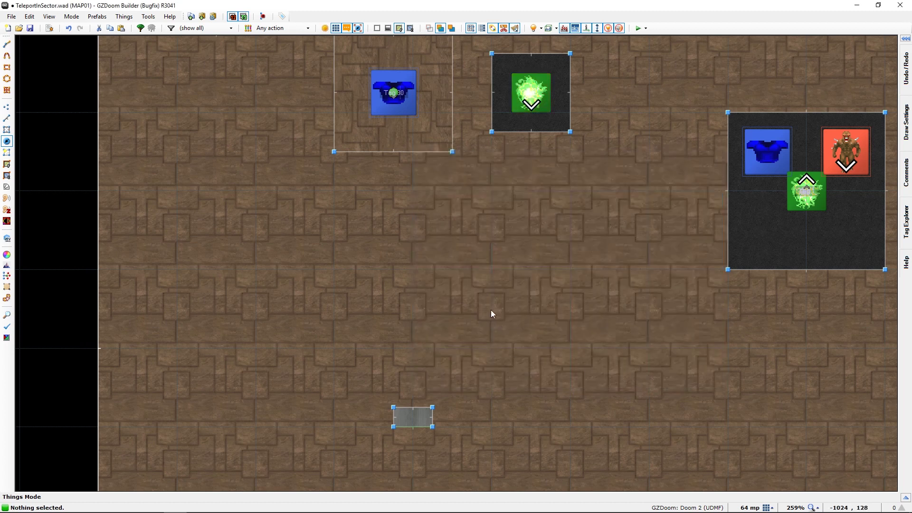
middle_click_drag(510, 289, 148, 278)
middle_click_drag(612, 267, 535, 257)
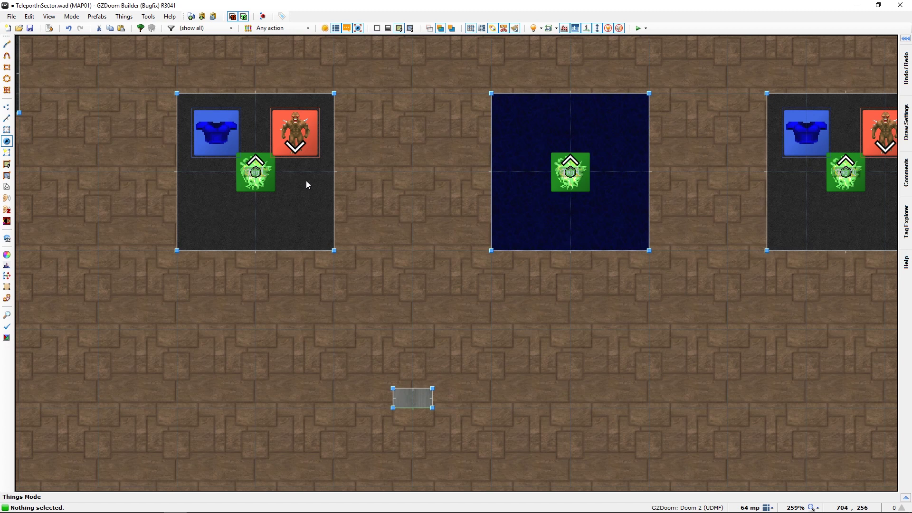
Step: Open the ACS scripts and put the cursor at the start of Script 2's TeleportInSector (1,2,6,0,0) line
left_click(50, 30)
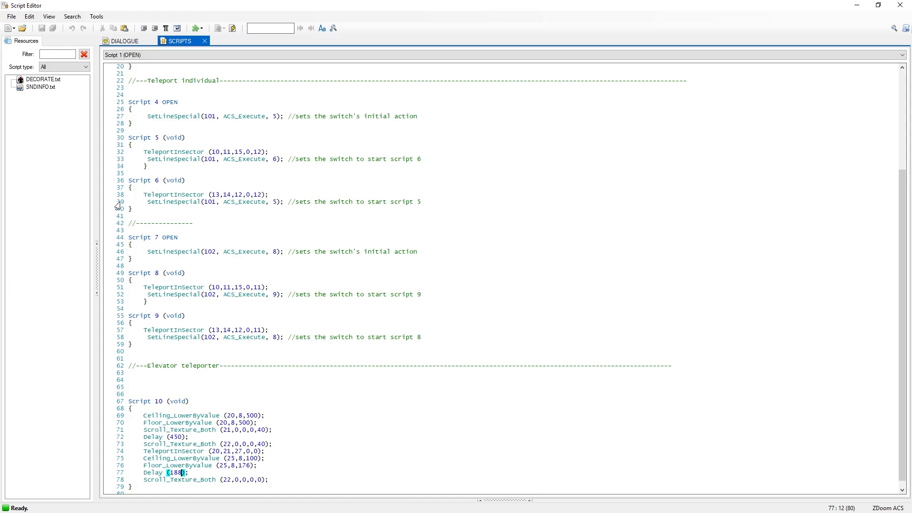
scroll(171, 186, "up", 6)
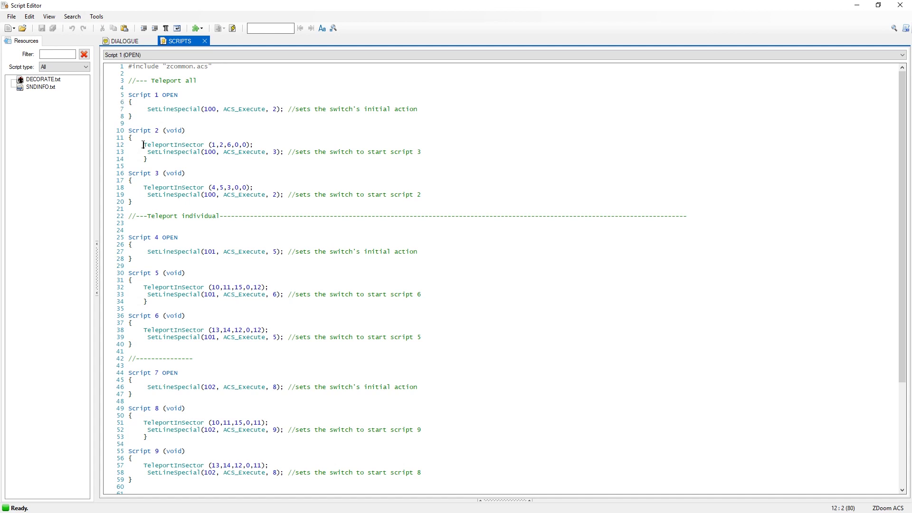
left_click_drag(142, 145, 264, 144)
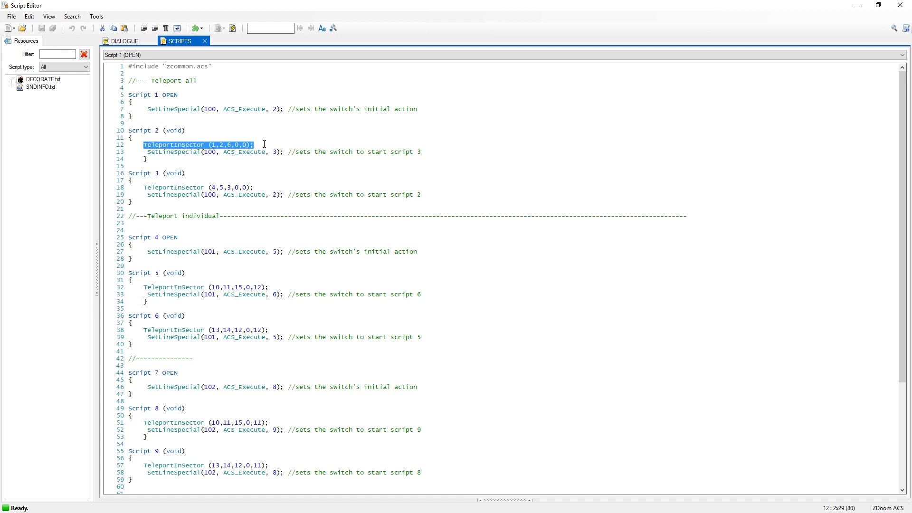
left_click(215, 146)
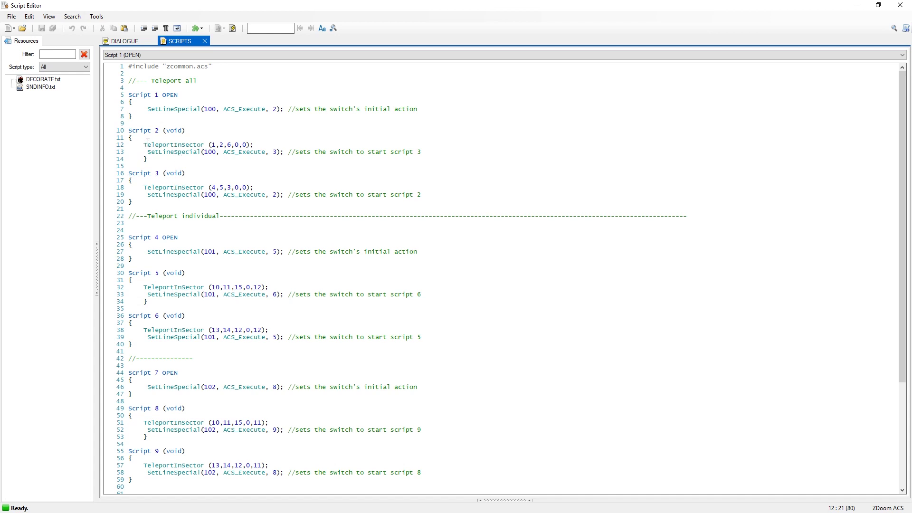
key("Up")
left_click(143, 145)
key("Return")
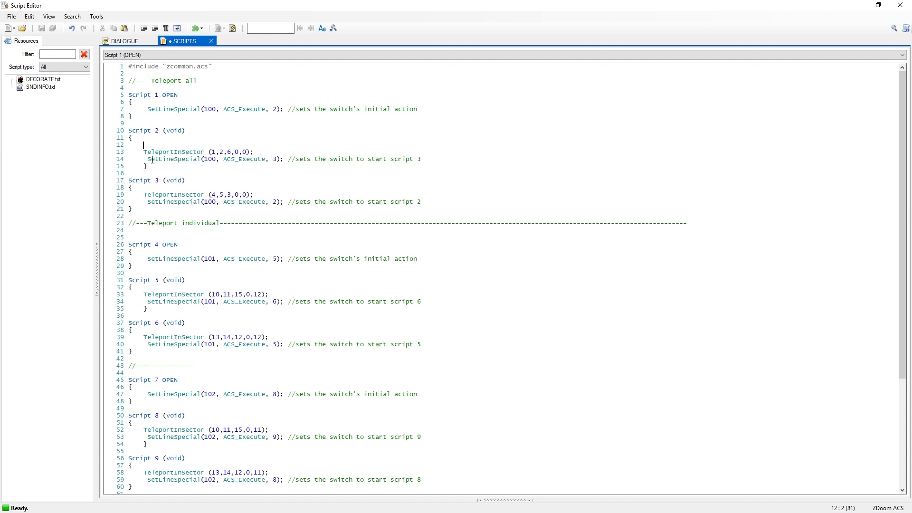
type("Telepor")
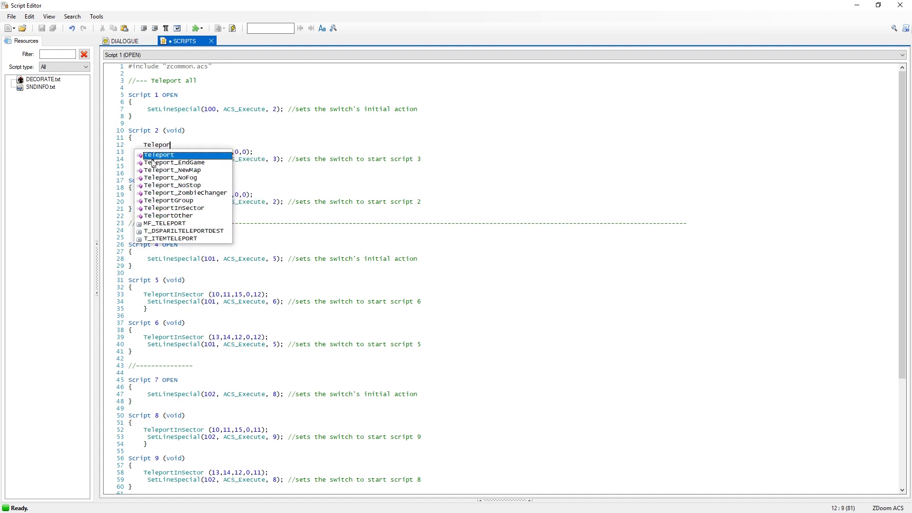
type("tIn")
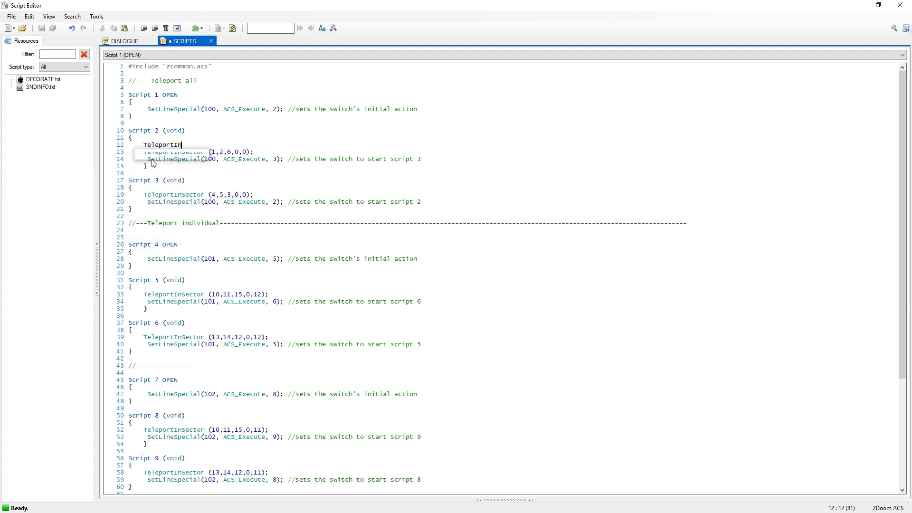
type("Sector")
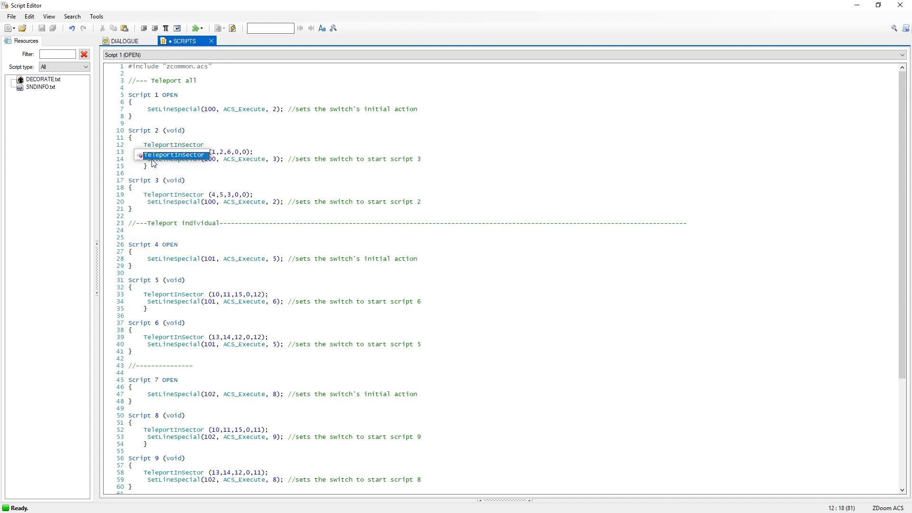
type(" (")
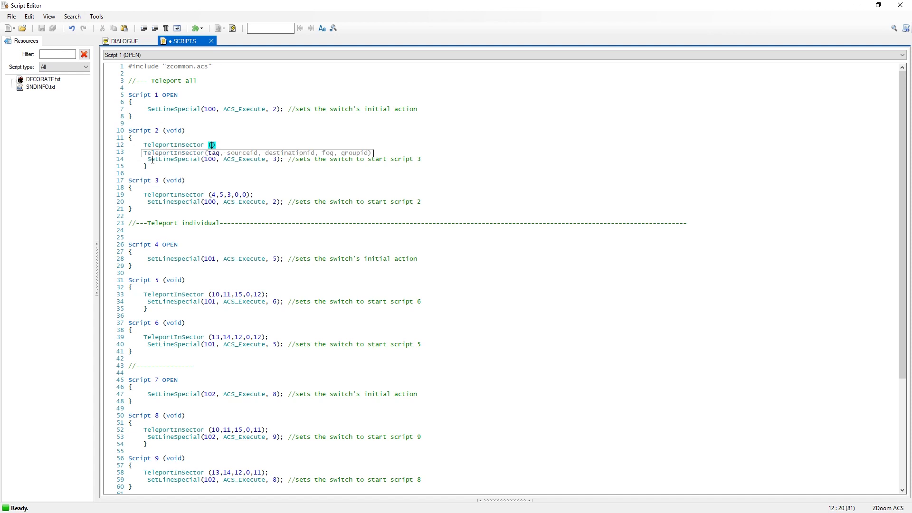
type(")")
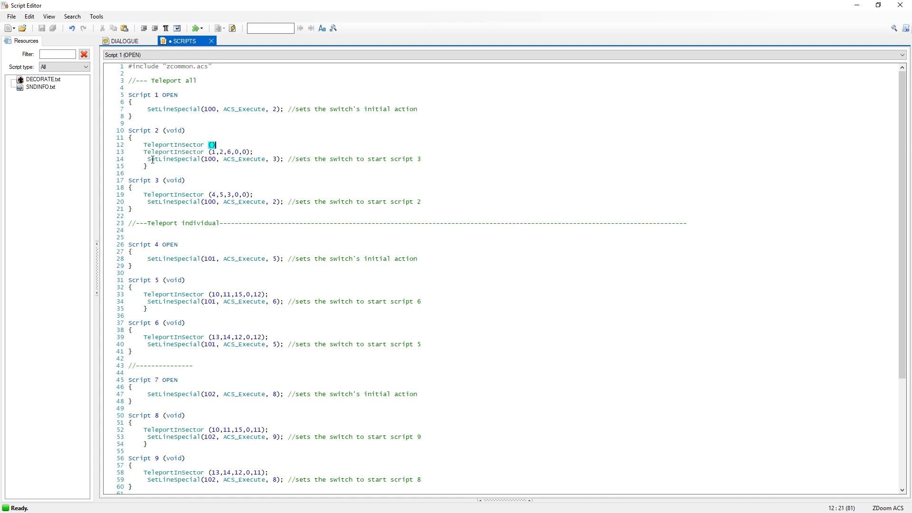
key("Left")
key("Left")
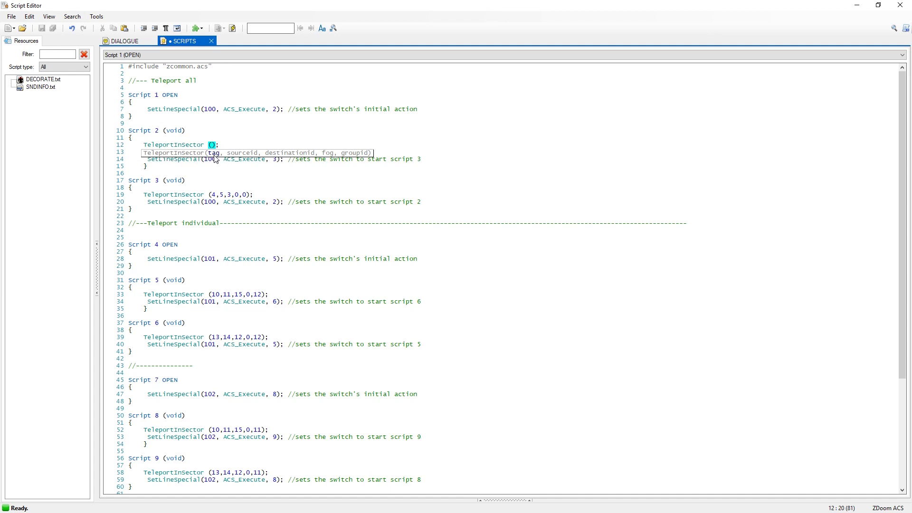
type("1,")
type("2,3,")
type("0,")
type("21")
key("BackSpace")
key("BackSpace")
type("0")
key("ctrl+z")
key("ctrl+z")
key("ctrl+z")
key("ctrl+z")
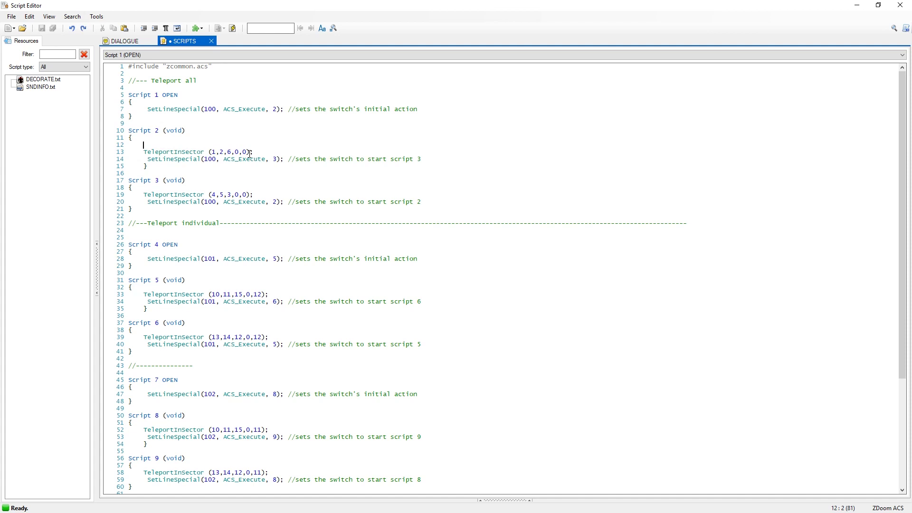
Step: Undo the leftover blank line in Script 2 and scroll down the scripts
key("ctrl+z")
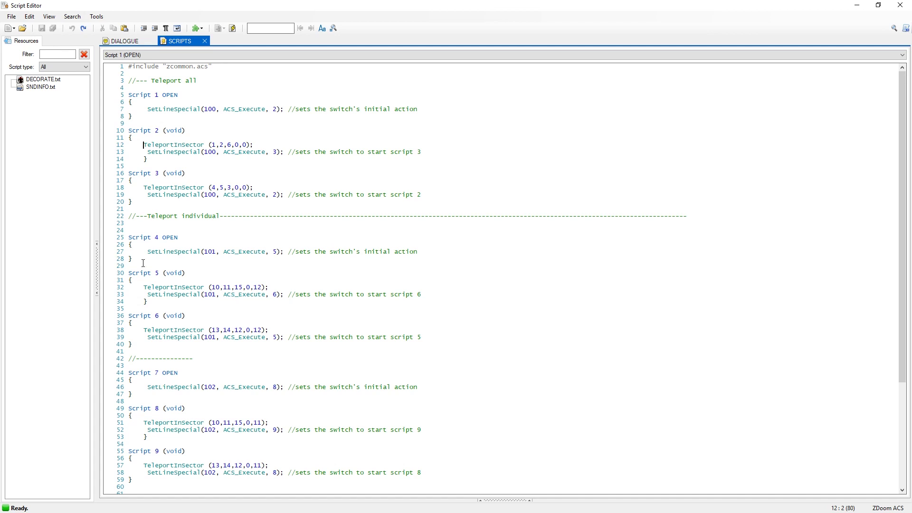
scroll(116, 257, "down", 2)
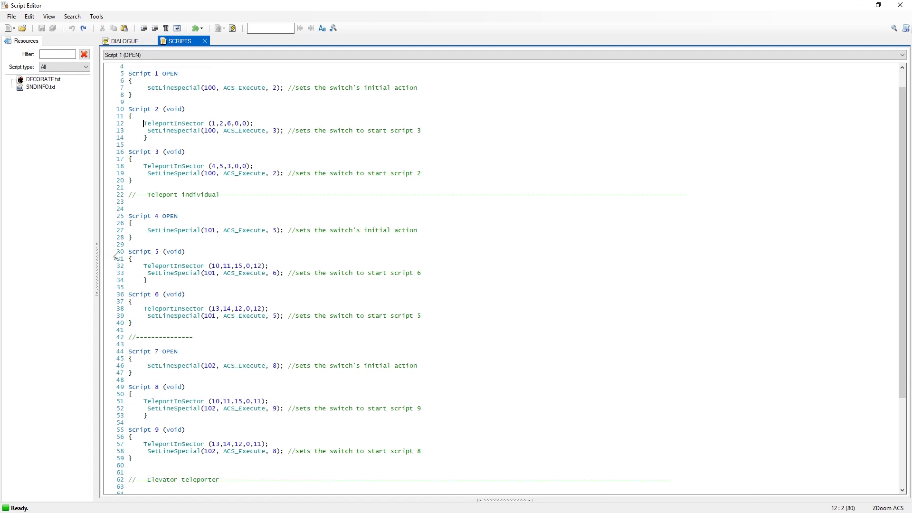
scroll(138, 242, "down", 1)
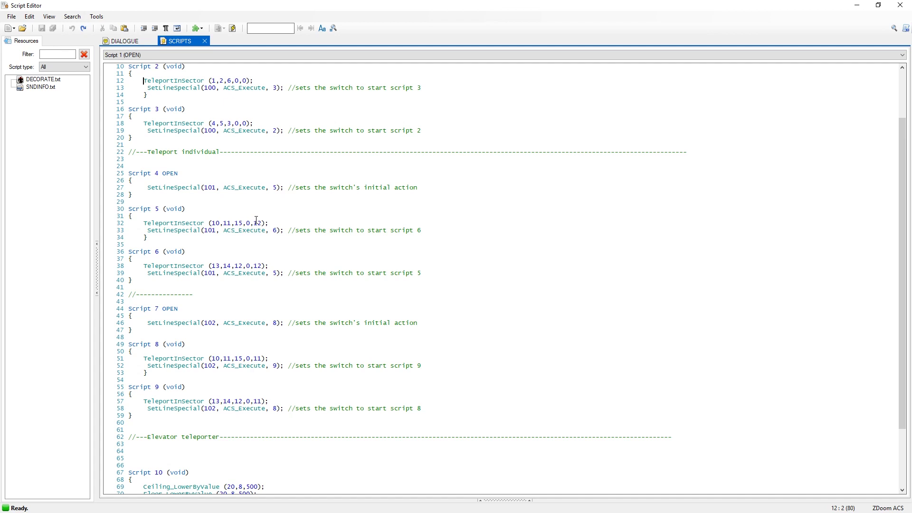
Step: Highlight group id 12 in Script 5 and group id 11 in Script 8, then scroll on
left_click_drag(256, 222, 262, 222)
left_click_drag(255, 359, 261, 359)
left_click(145, 359)
scroll(152, 368, "down", 4)
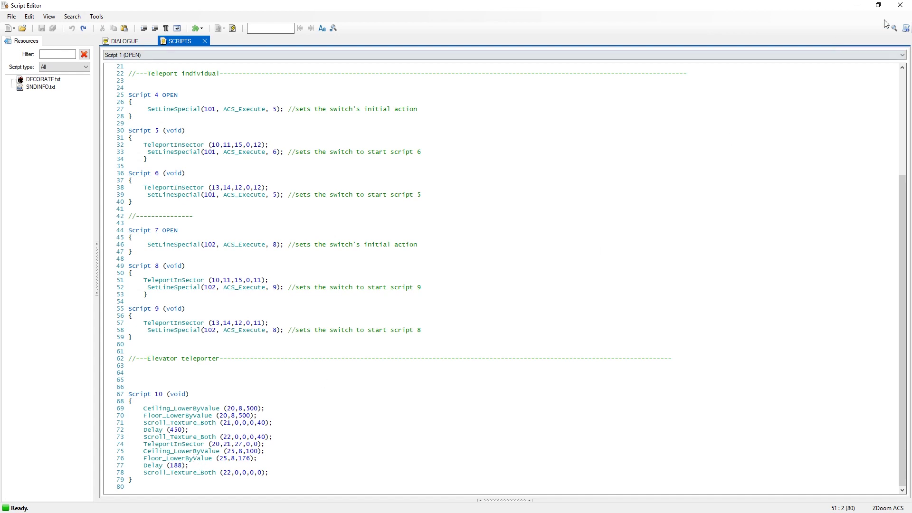
Step: Close the Script Editor and frame the grey and blue sectors on the 2D map
left_click(901, 4)
middle_click_drag(884, 315, 671, 164)
scroll(671, 167, "down", 7)
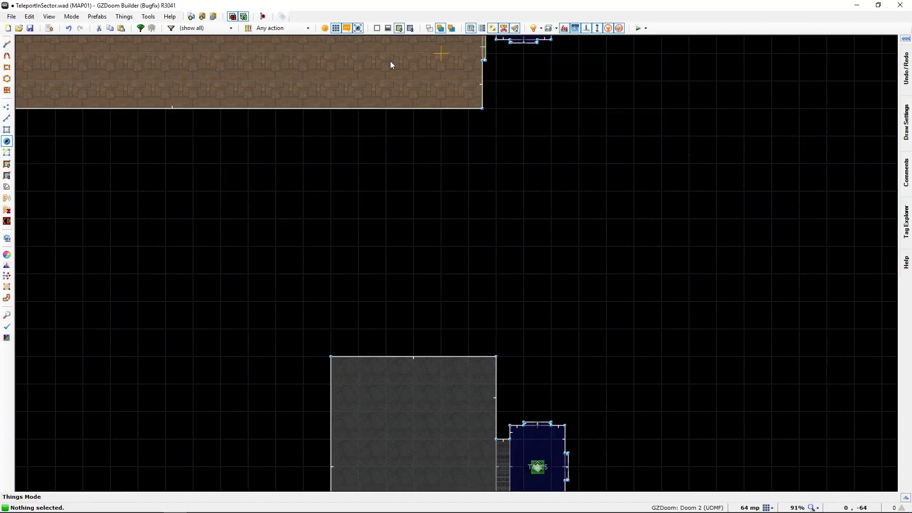
middle_click_drag(315, 338, 354, 200)
scroll(502, 284, "up", 2)
scroll(501, 284, "up", 2)
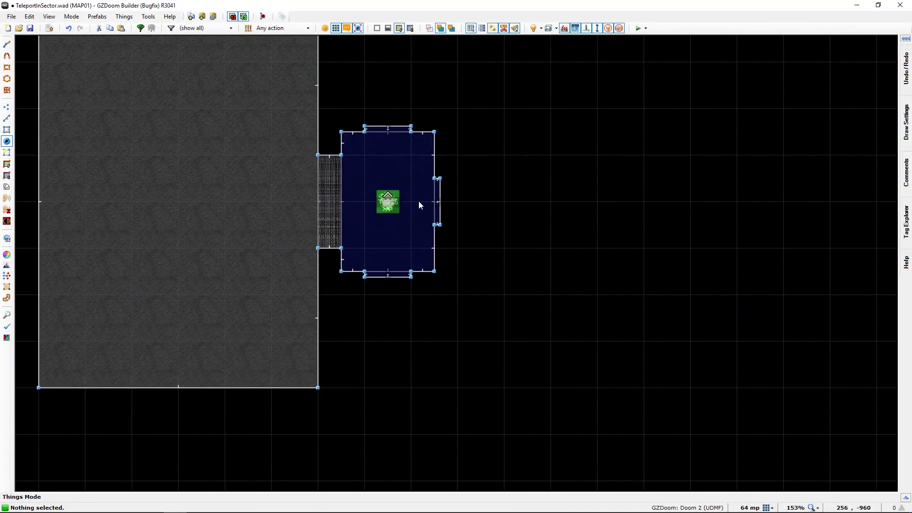
scroll(419, 203, "up", 1)
middle_click_drag(252, 224, 349, 262)
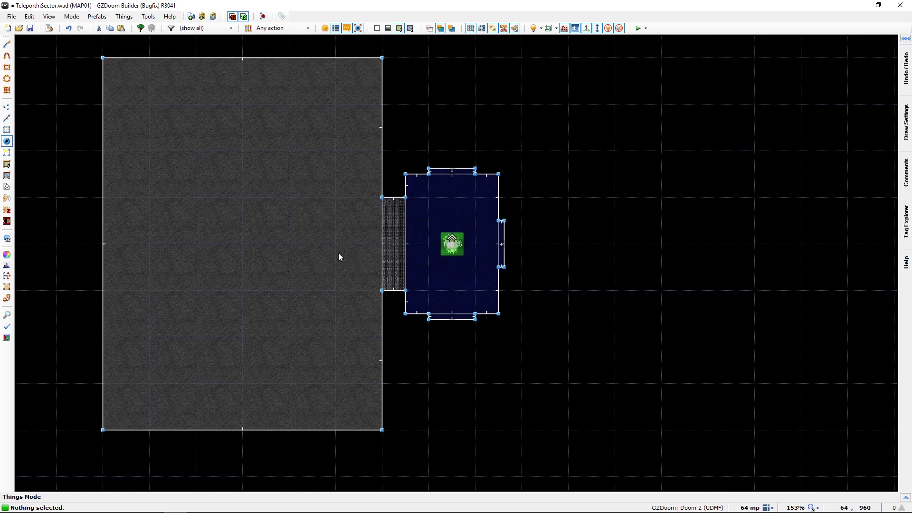
Step: Fly the 3D camera through the grey room into the teleport destination room
key("w")
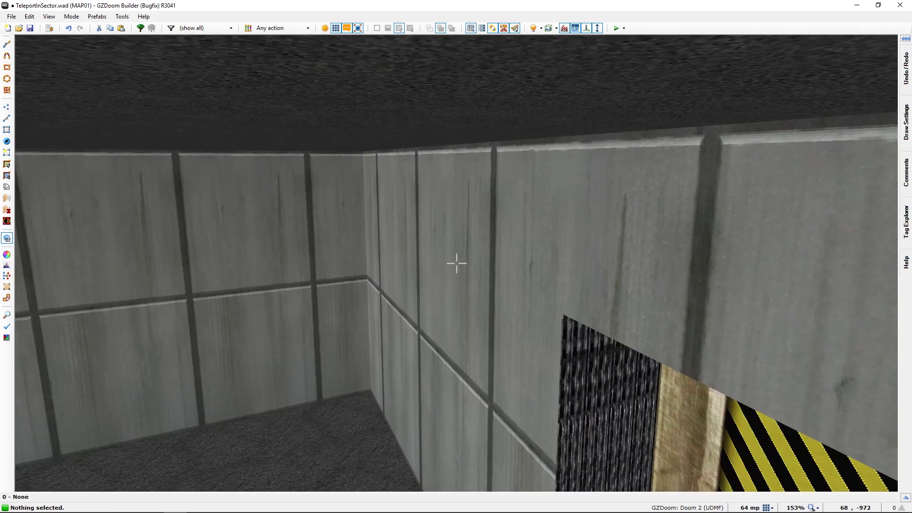
key("w")
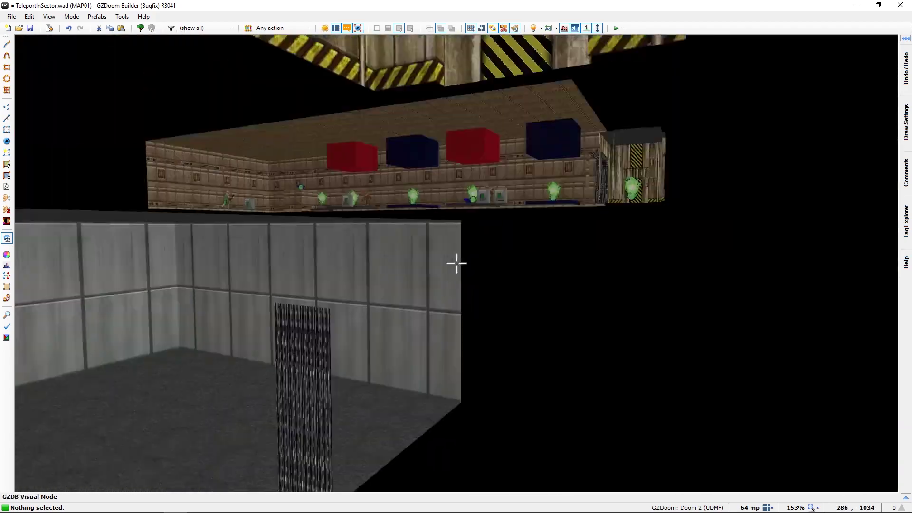
key("w")
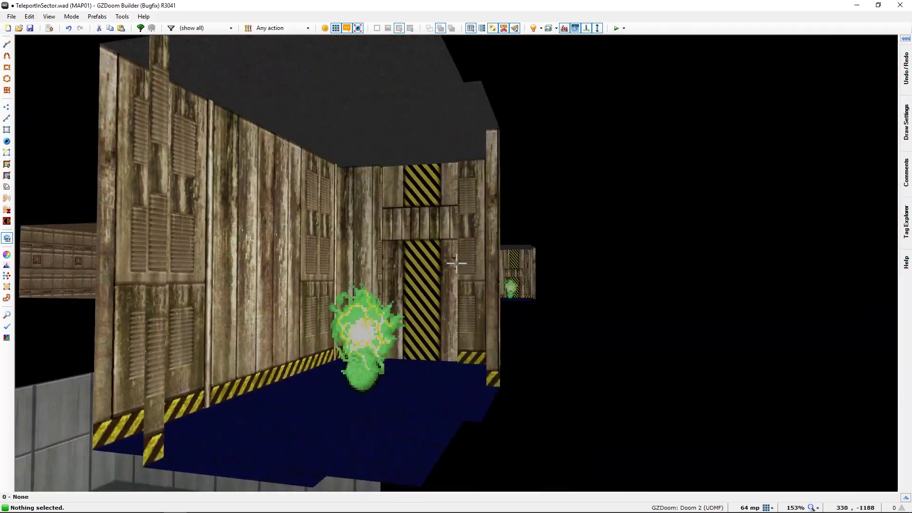
key("w")
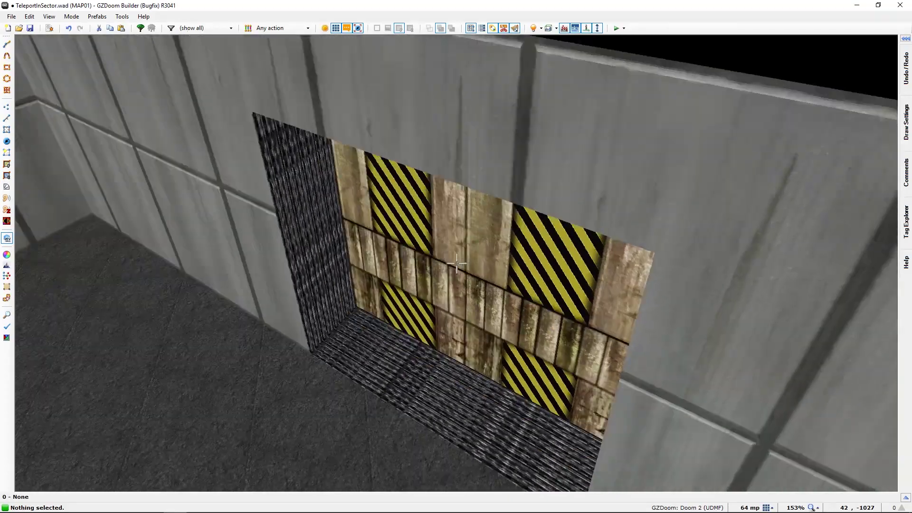
key("w")
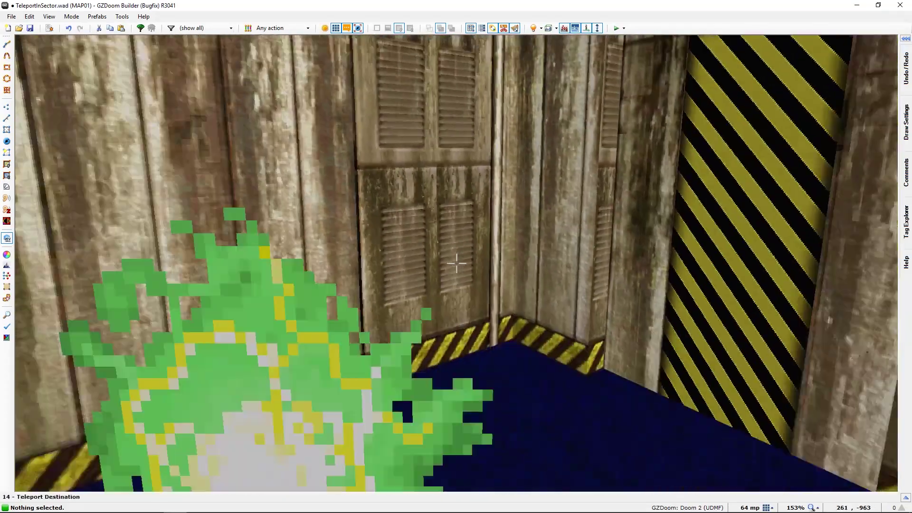
key("s")
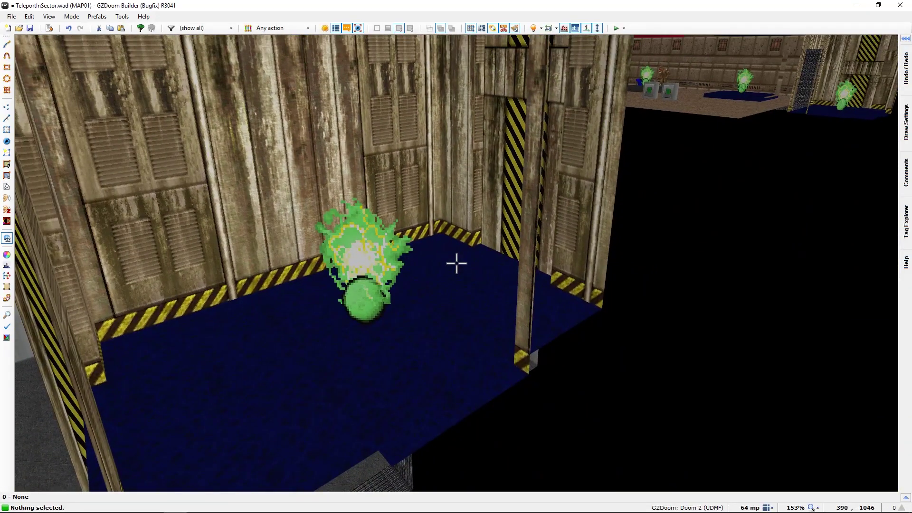
key("s")
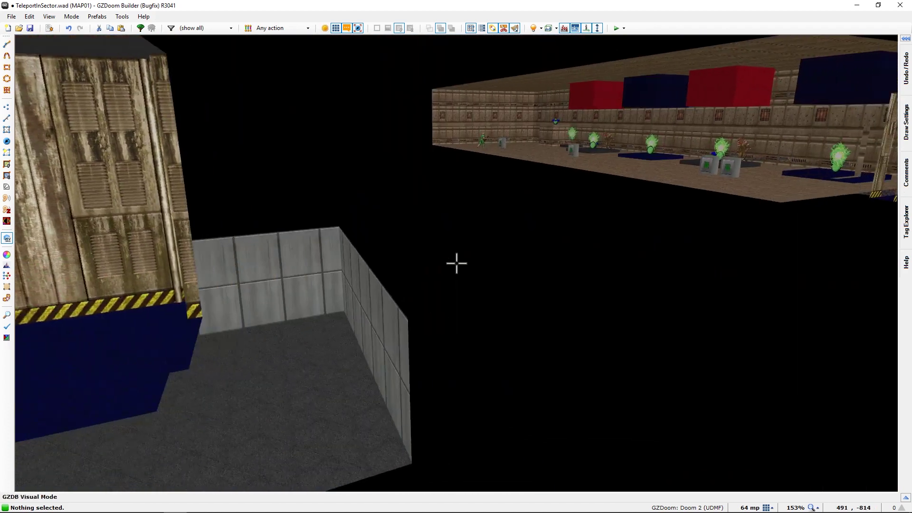
Step: Fit the whole map, then check the Tag 30 linedef's Teleport in Sector action (30, 31, 32)
key("q")
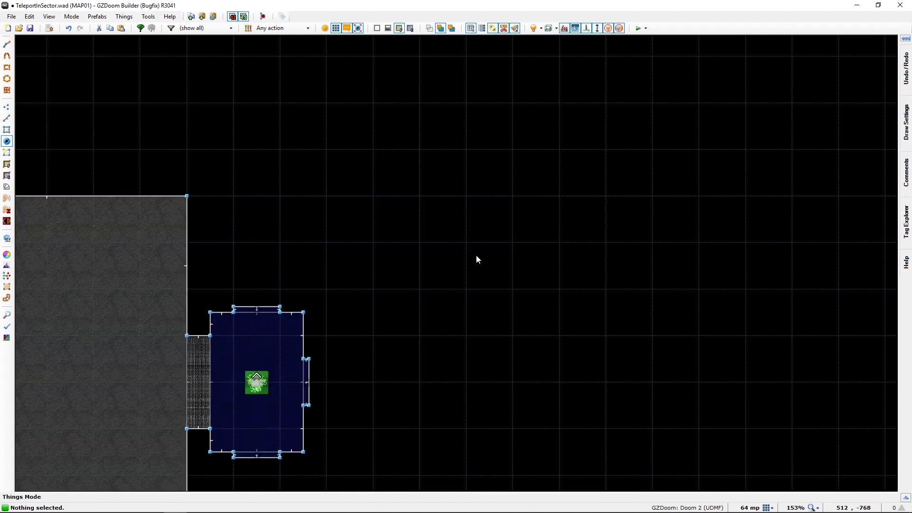
key("Home")
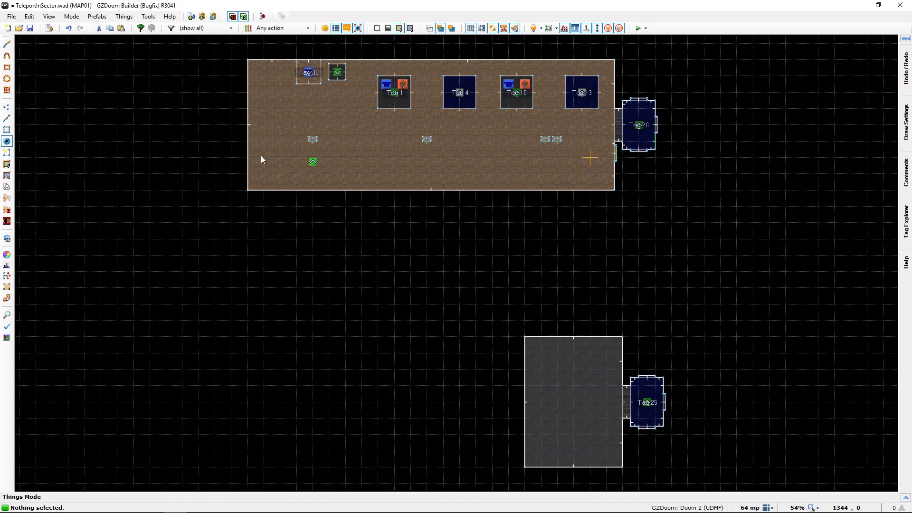
key("l")
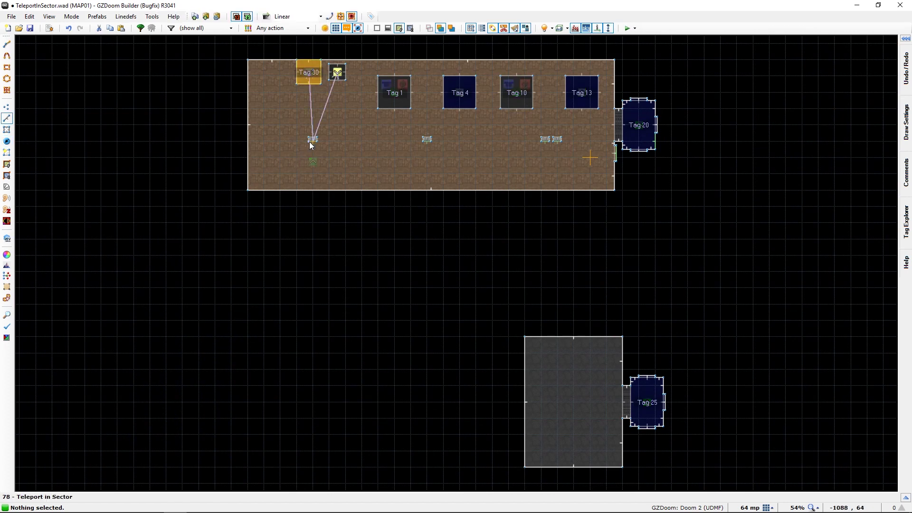
left_click(311, 145)
right_click(311, 146)
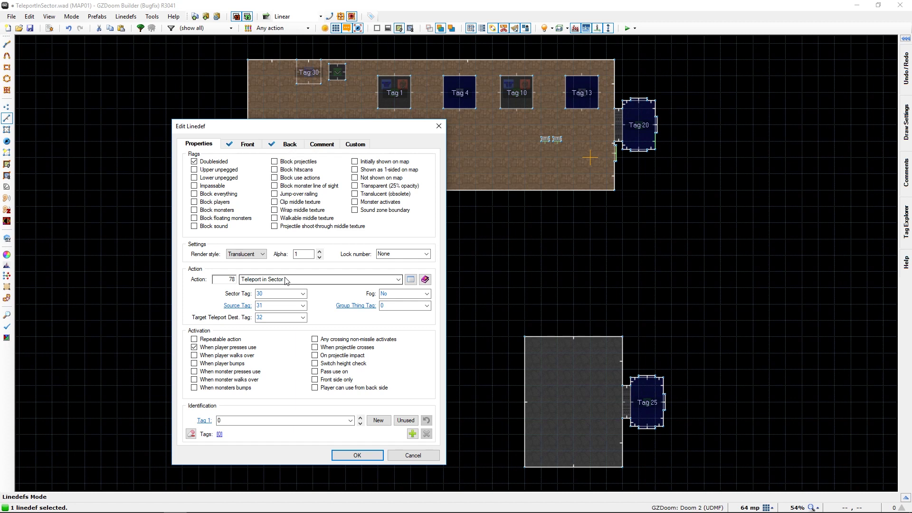
key("Return")
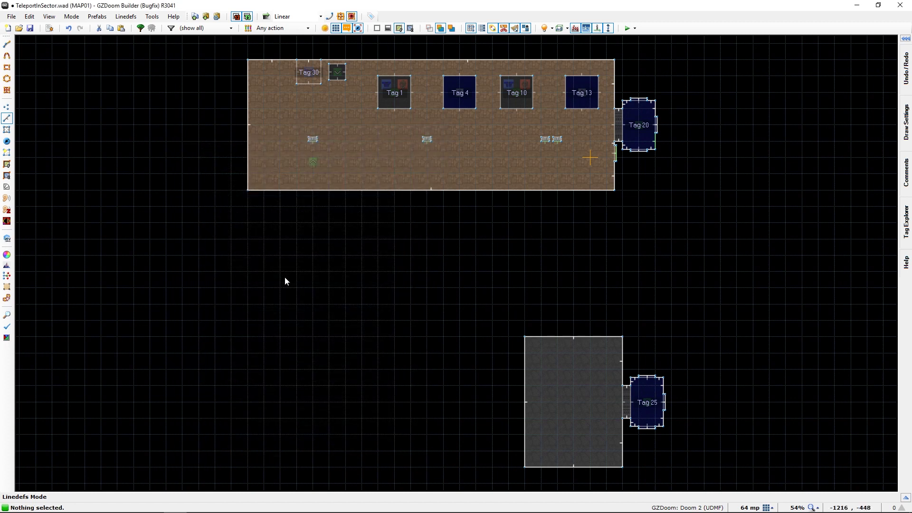